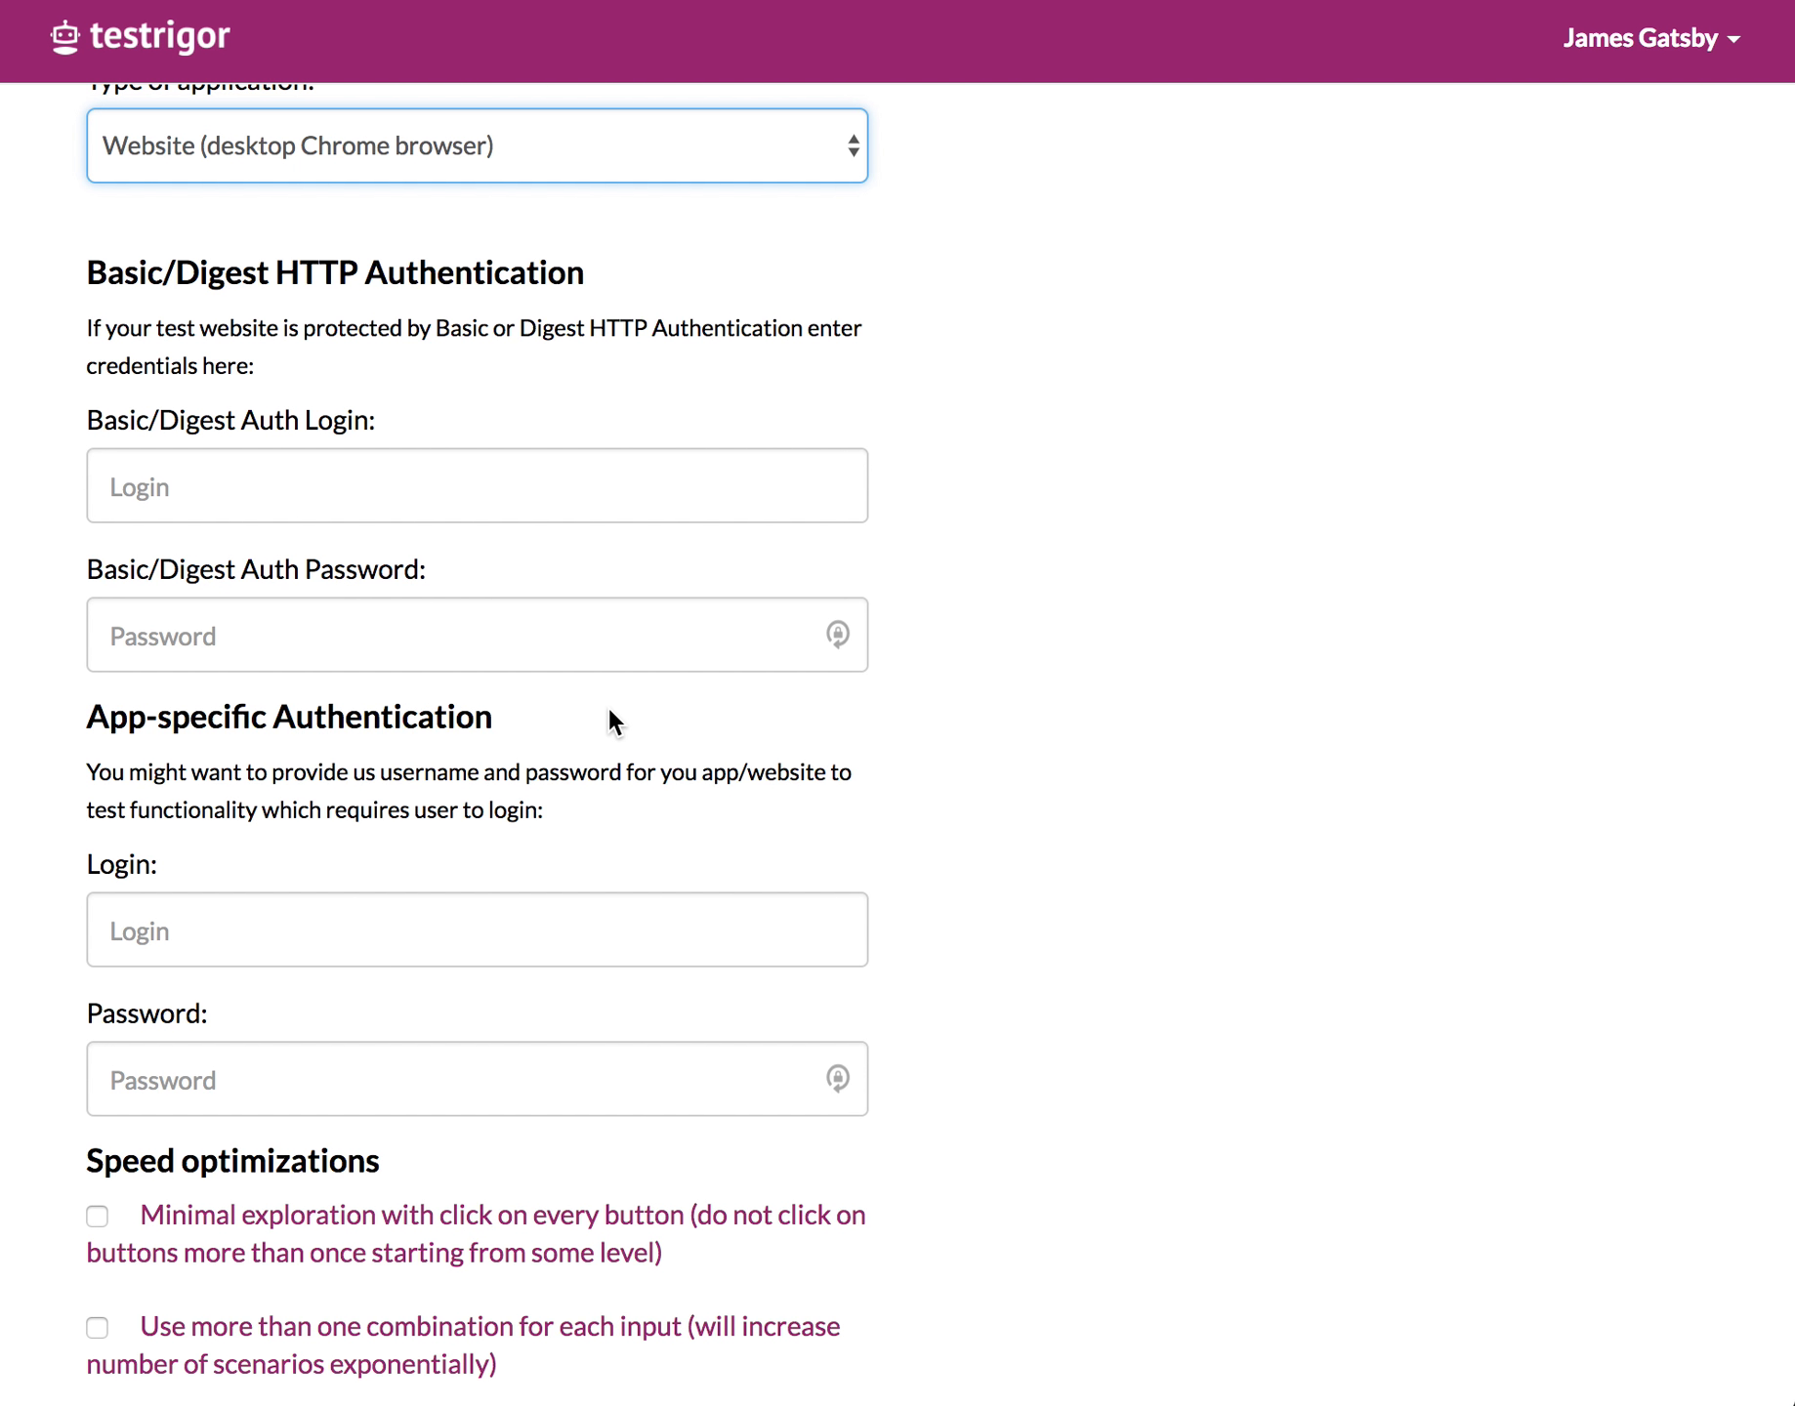
- Add the desktop Chrome website application, leaving the authentication fields empty and the speed optimization options at their defaults
{"action": "scroll", "coordinate": [607, 722], "scroll_direction": "down", "scroll_amount": 3}
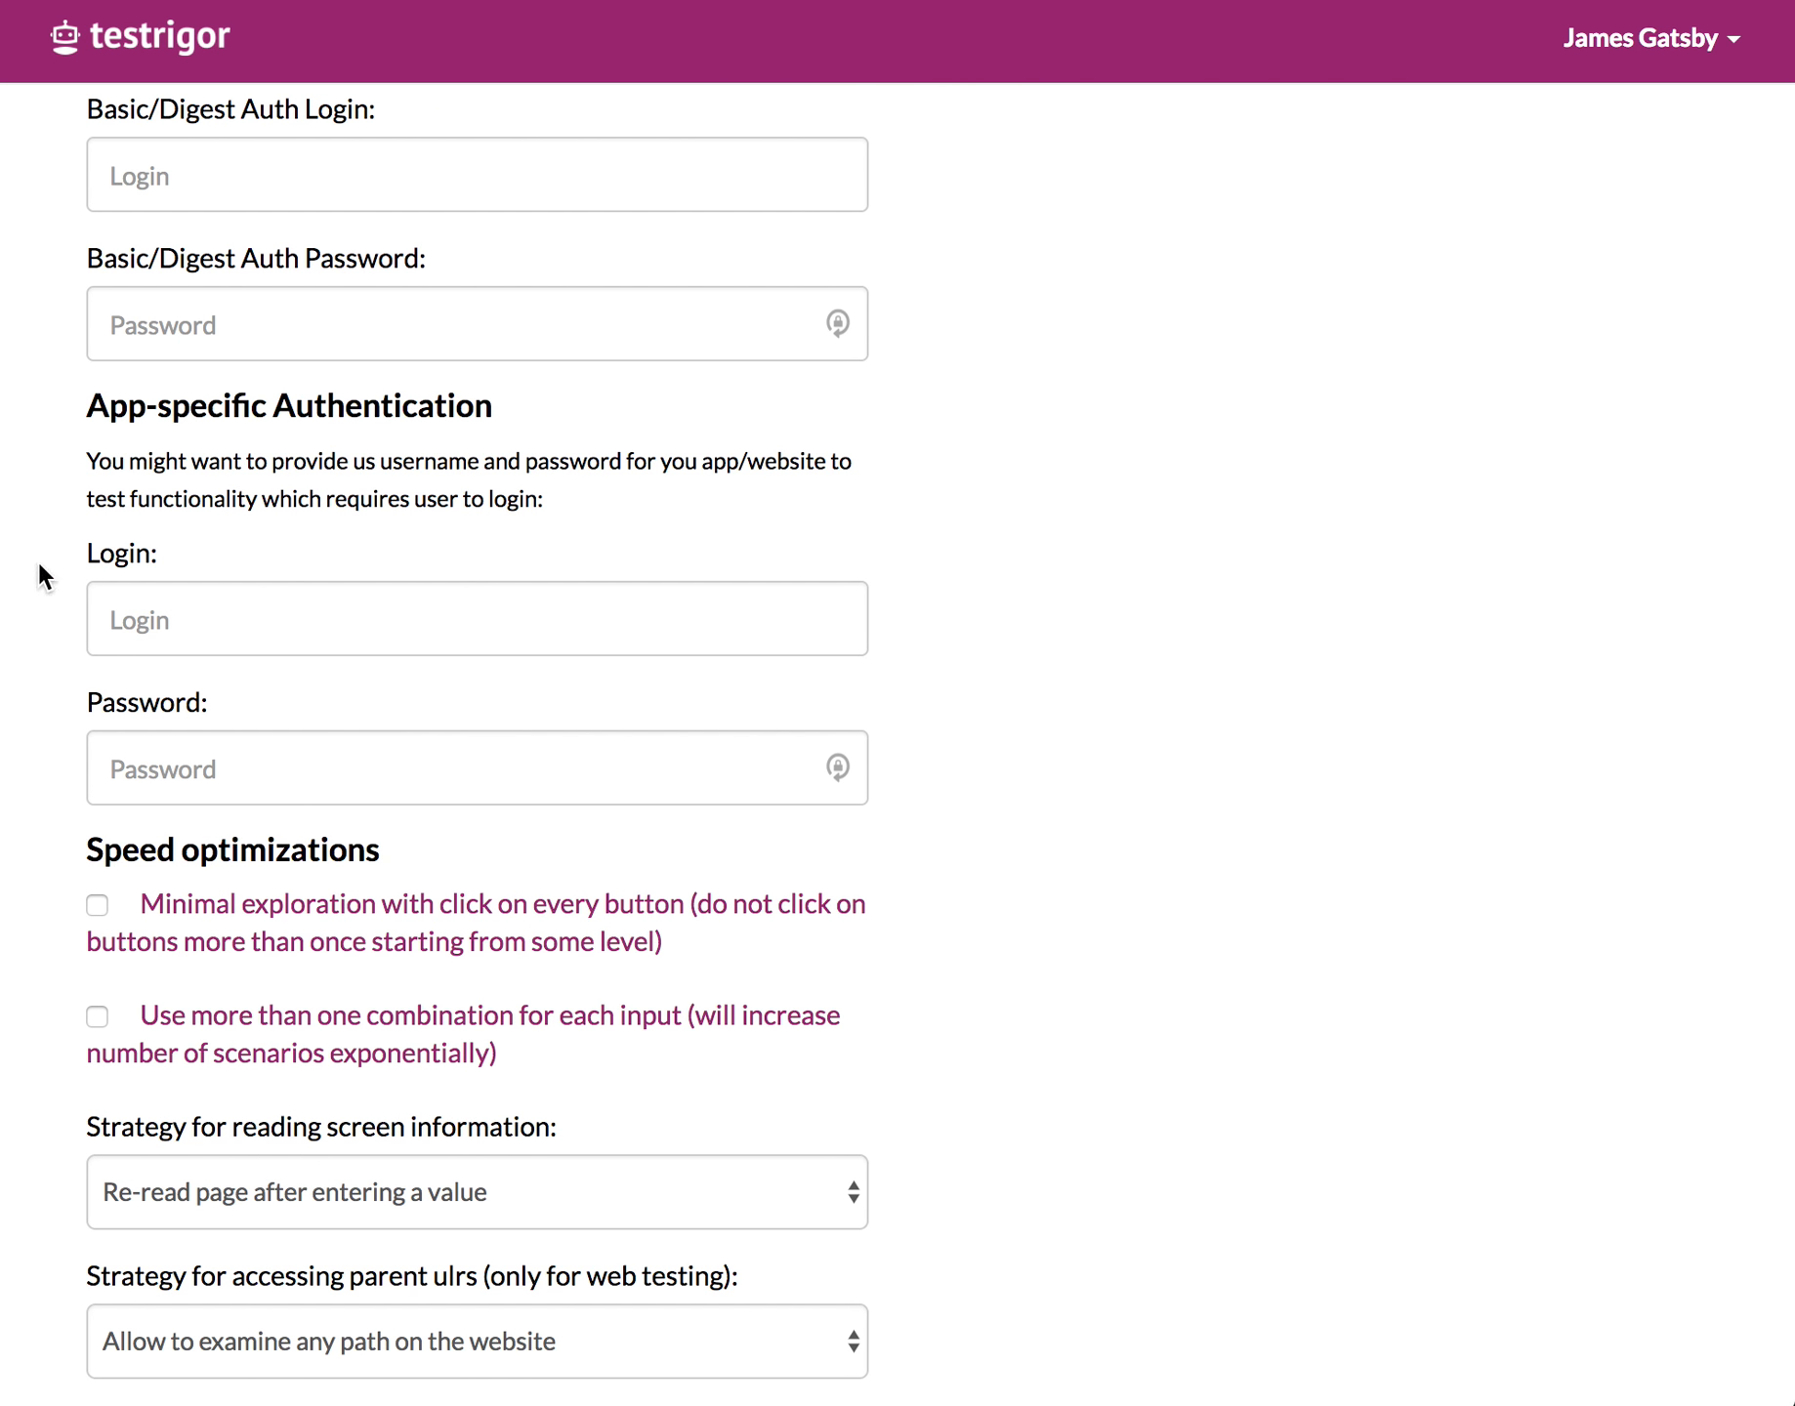
{"action": "scroll", "coordinate": [382, 911], "scroll_direction": "down", "scroll_amount": 2}
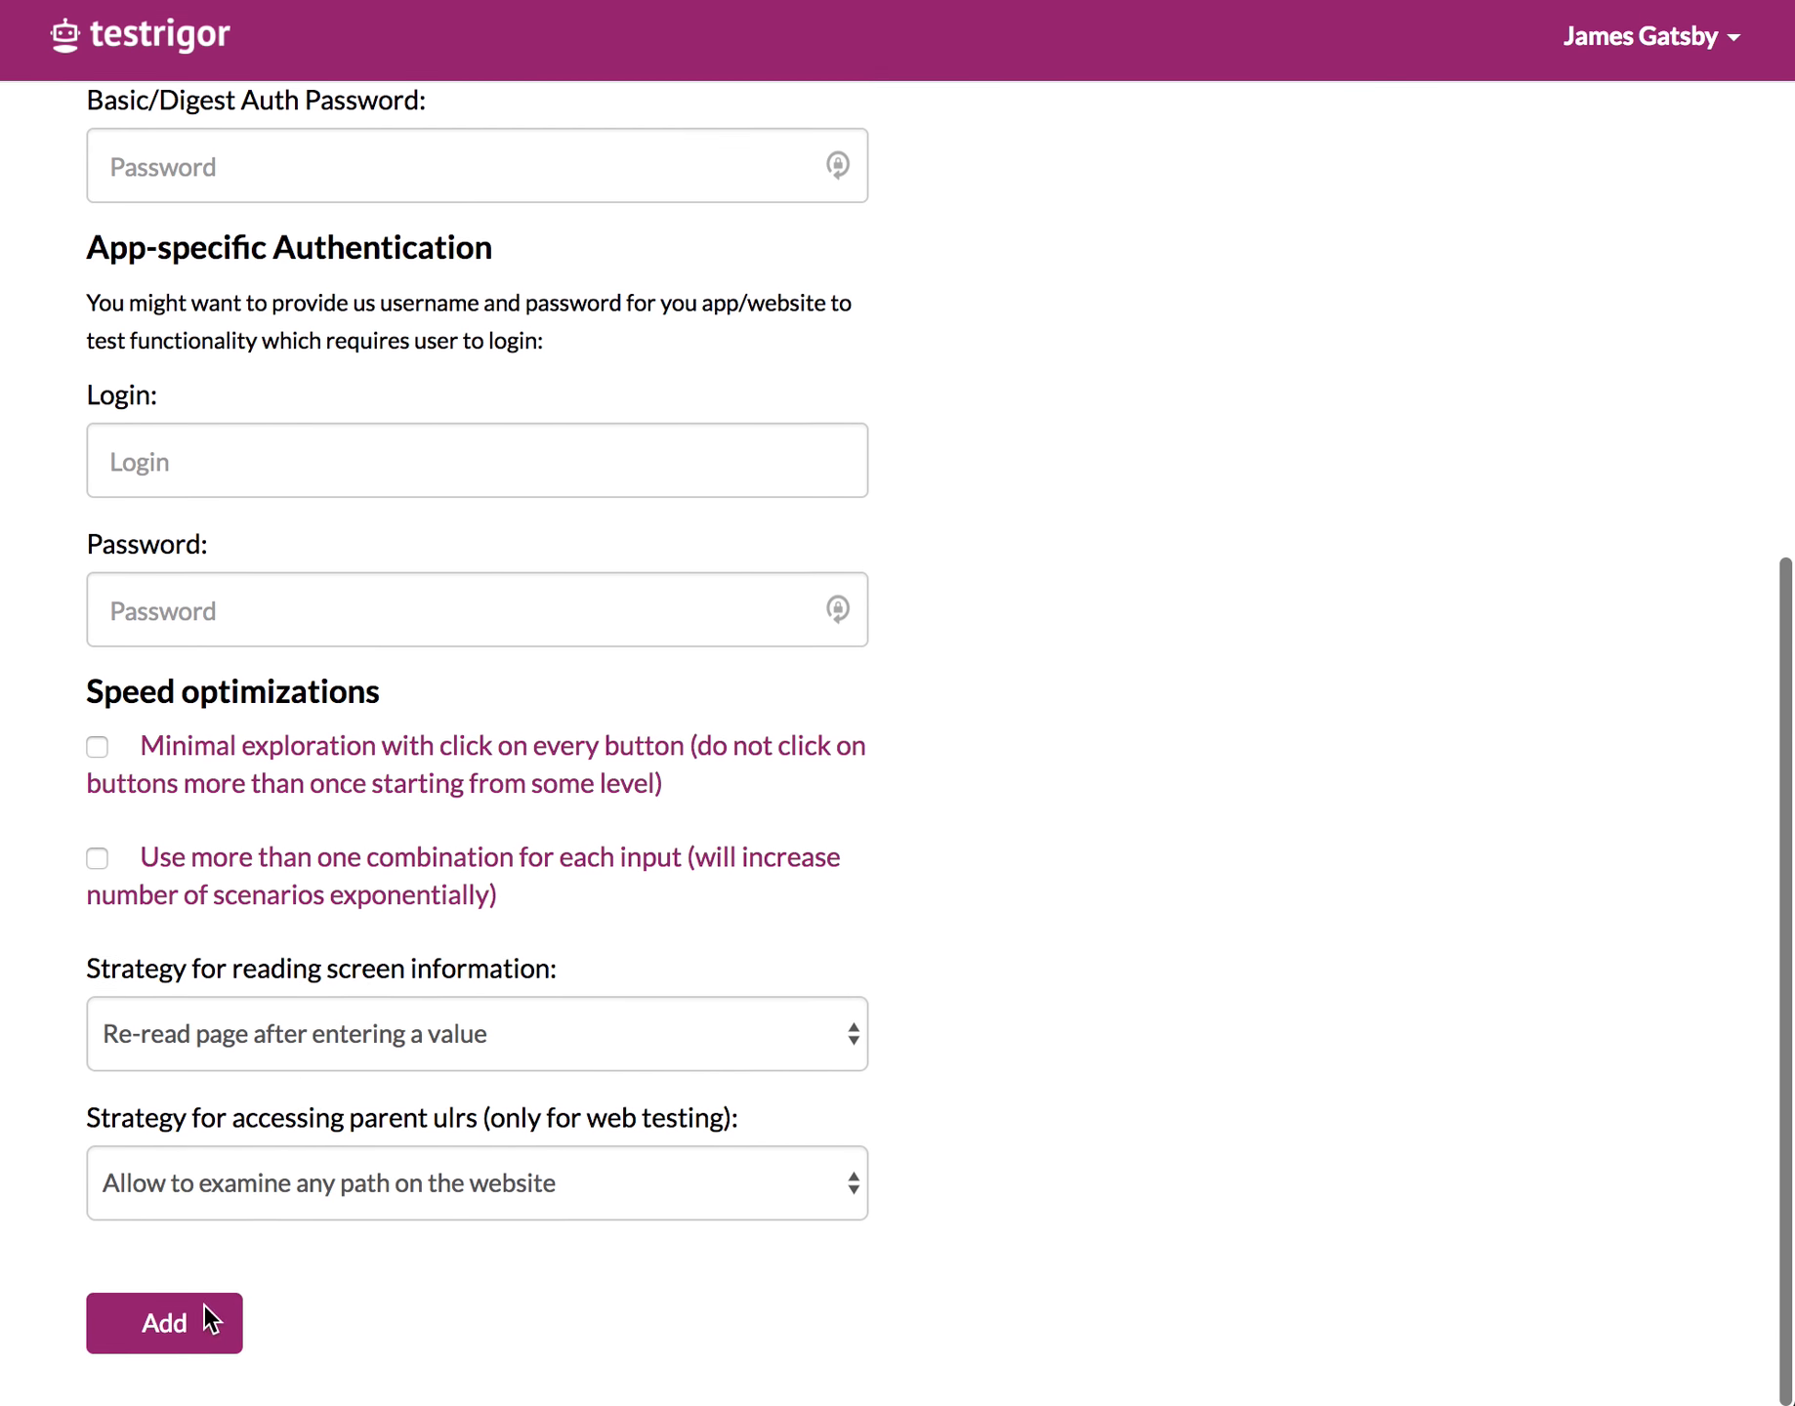
{"action": "left_click", "coordinate": [178, 1354]}
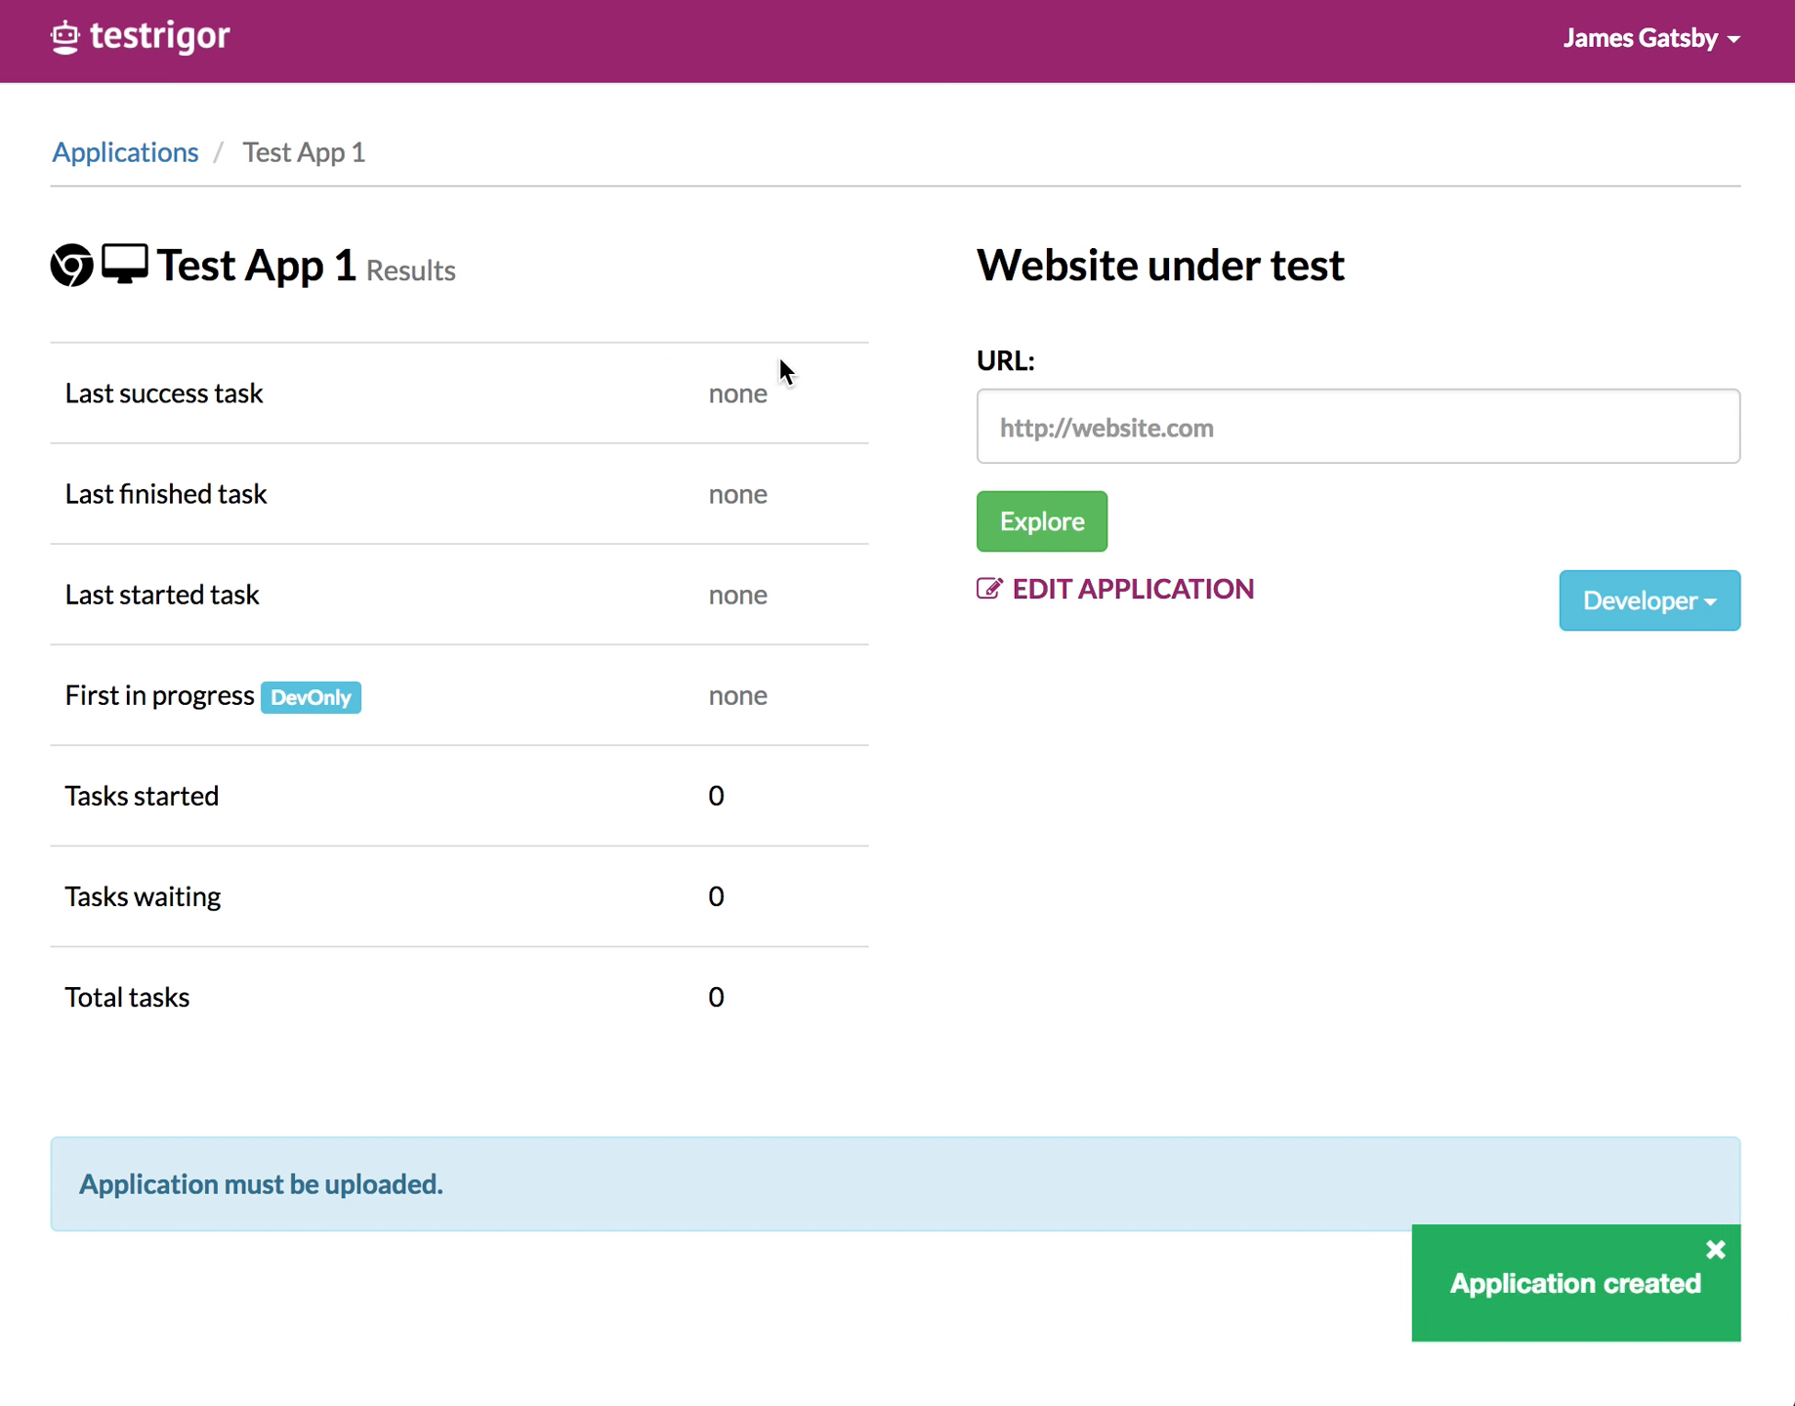
{"action": "left_click", "coordinate": [1155, 436]}
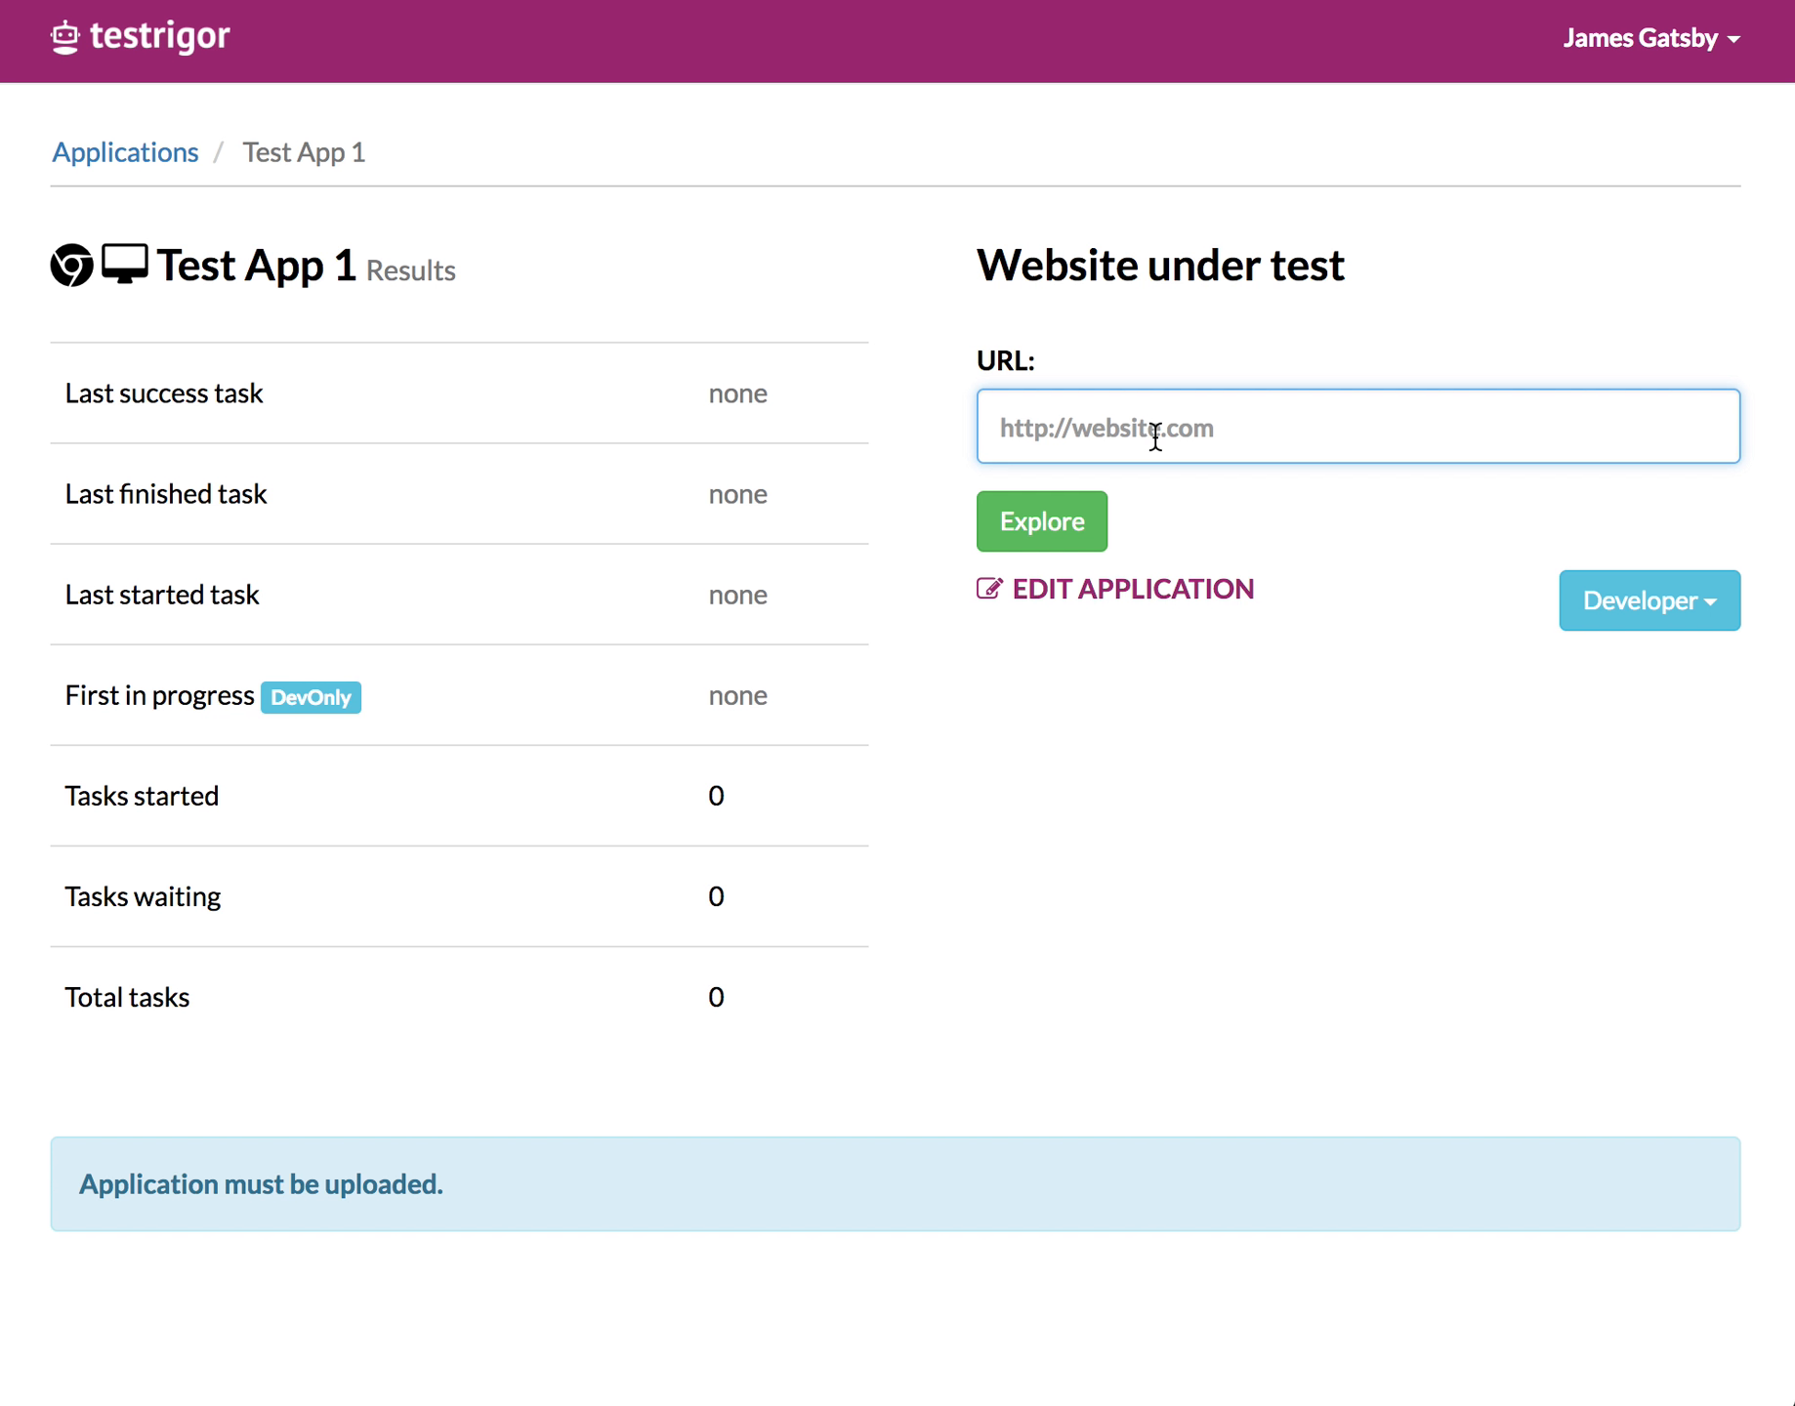
{"action": "type", "text": "http://r4d4.info/form-button-label"}
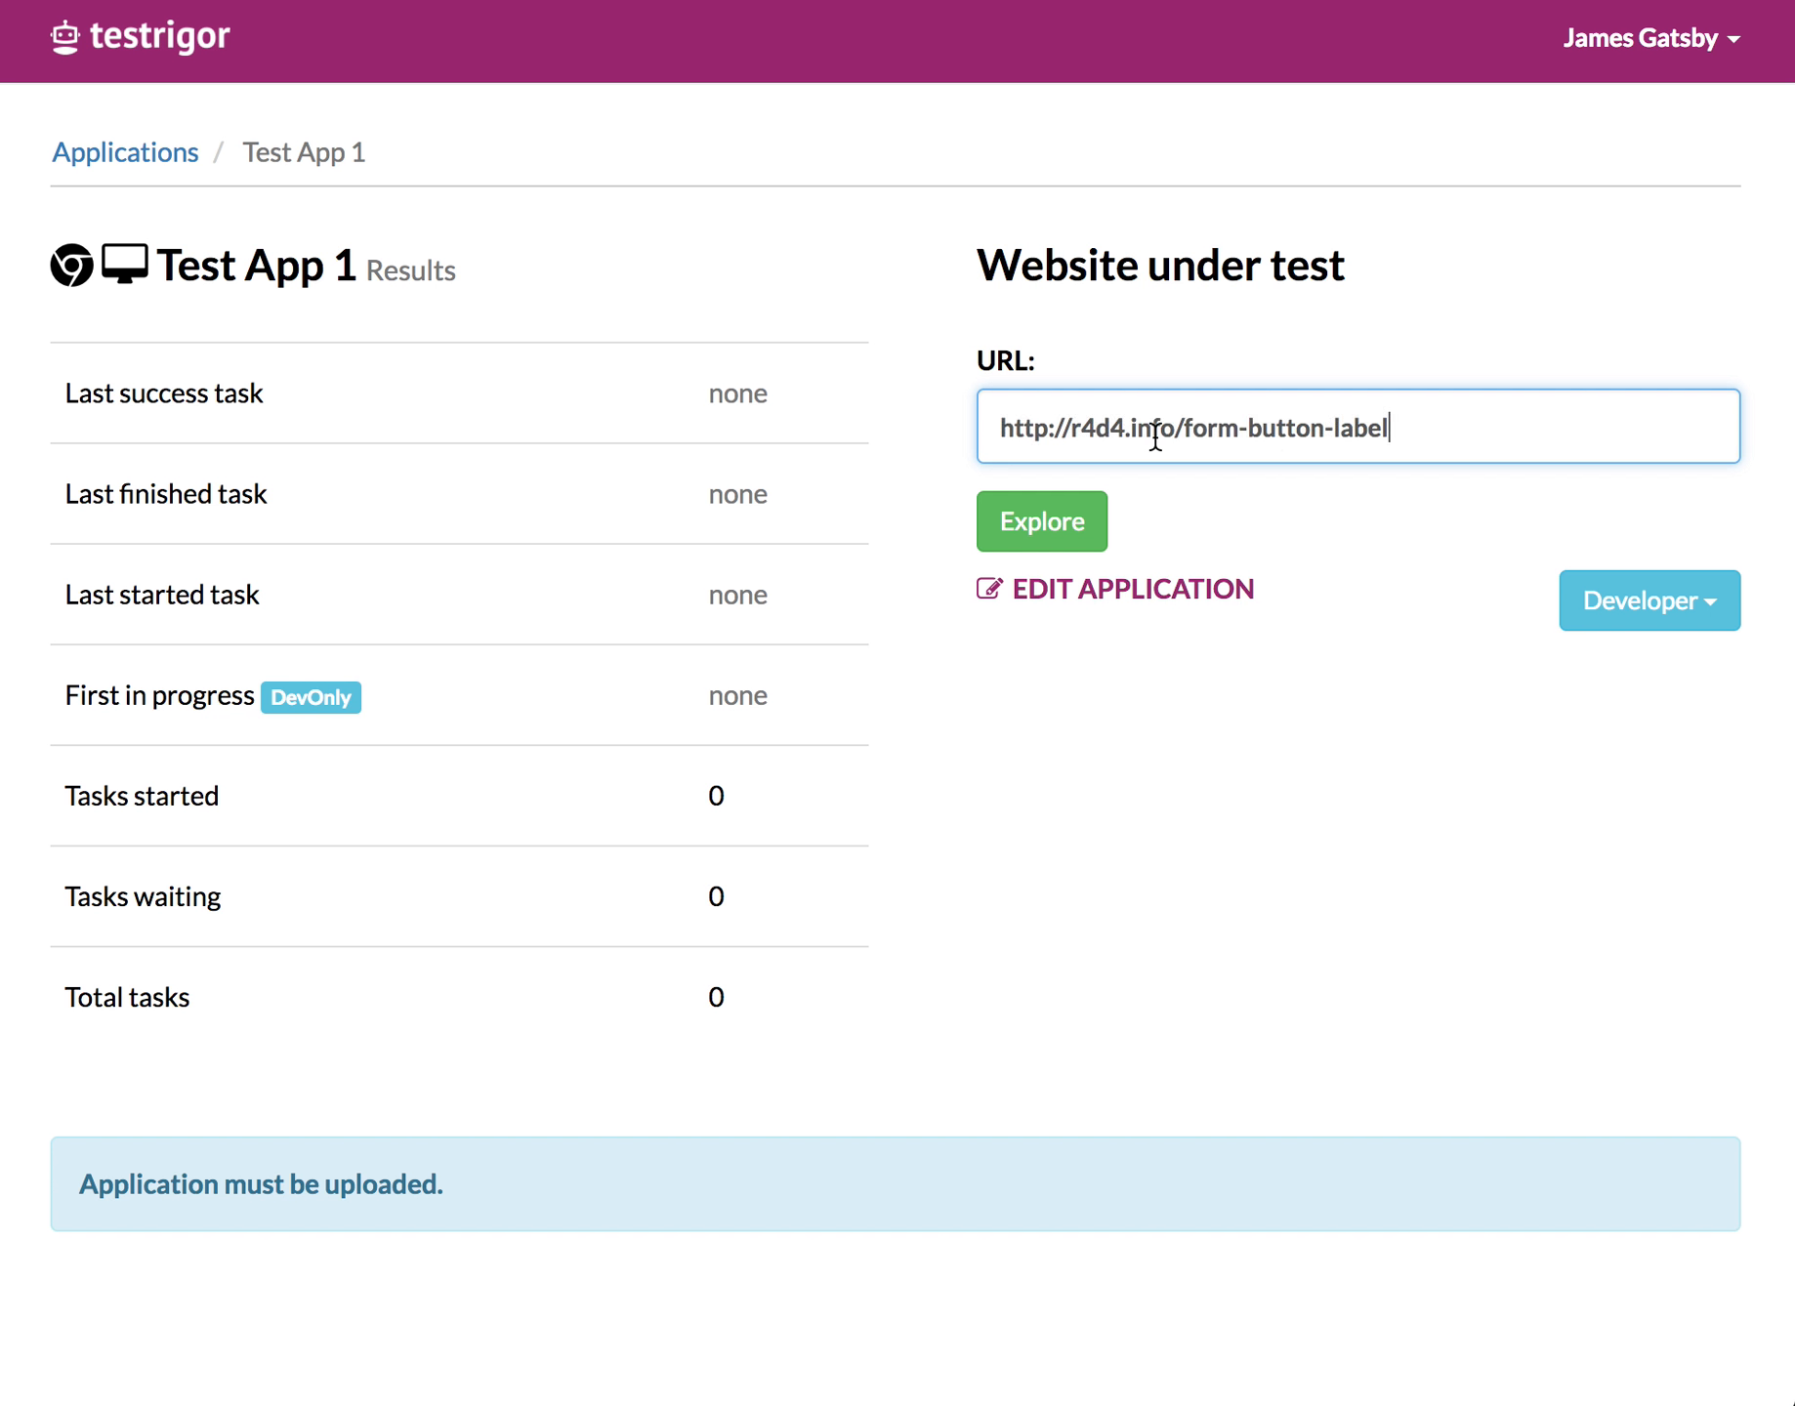
{"action": "left_click", "coordinate": [1092, 518]}
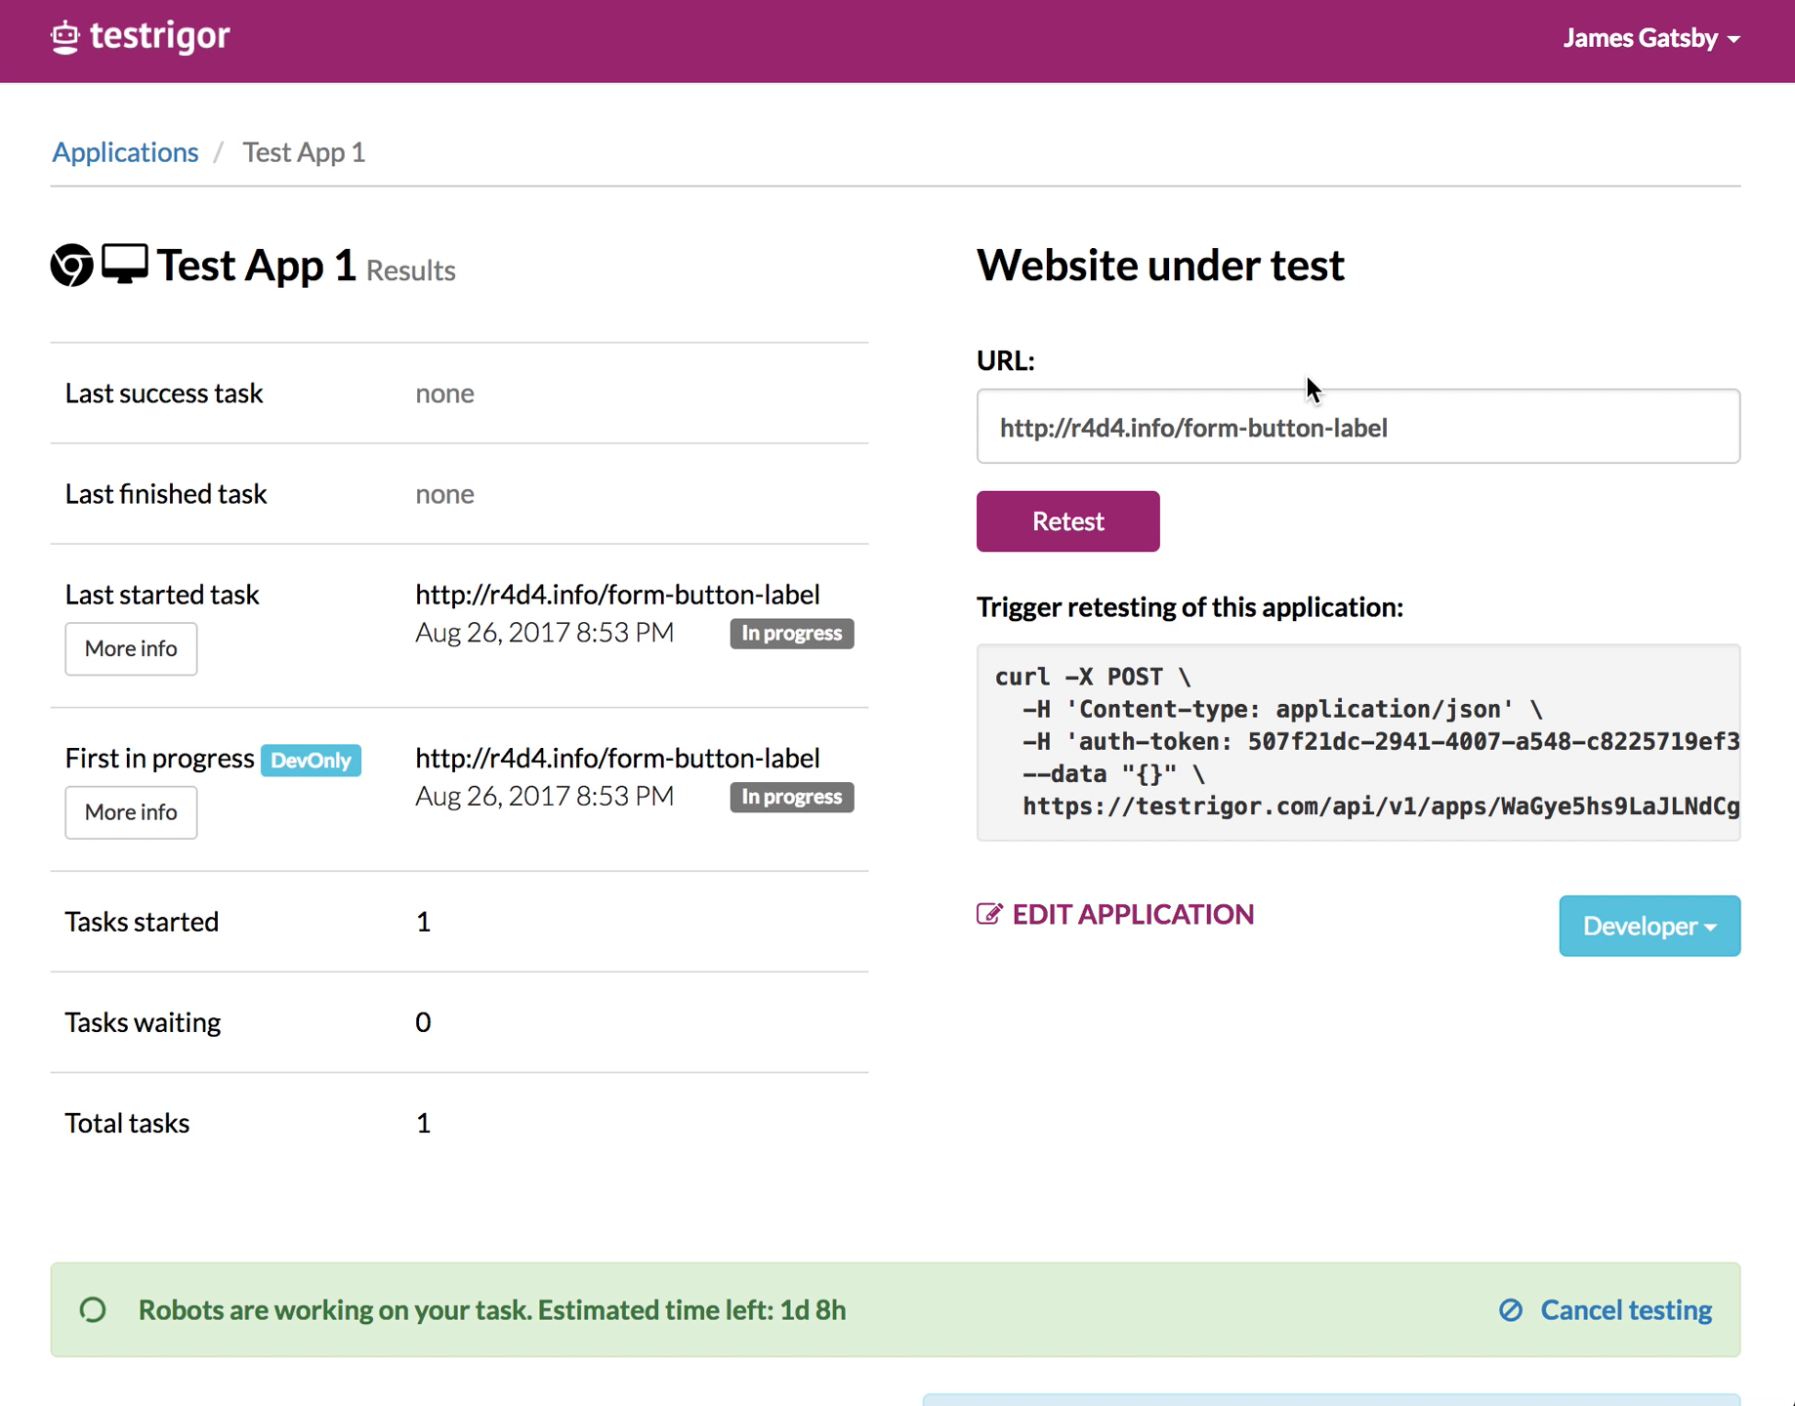
- Inspect the enlarged screenshot of the detected scenario's second step, where the messageNew field is filled, and close it
{"action": "scroll", "coordinate": [1309, 386], "scroll_direction": "down", "scroll_amount": 5}
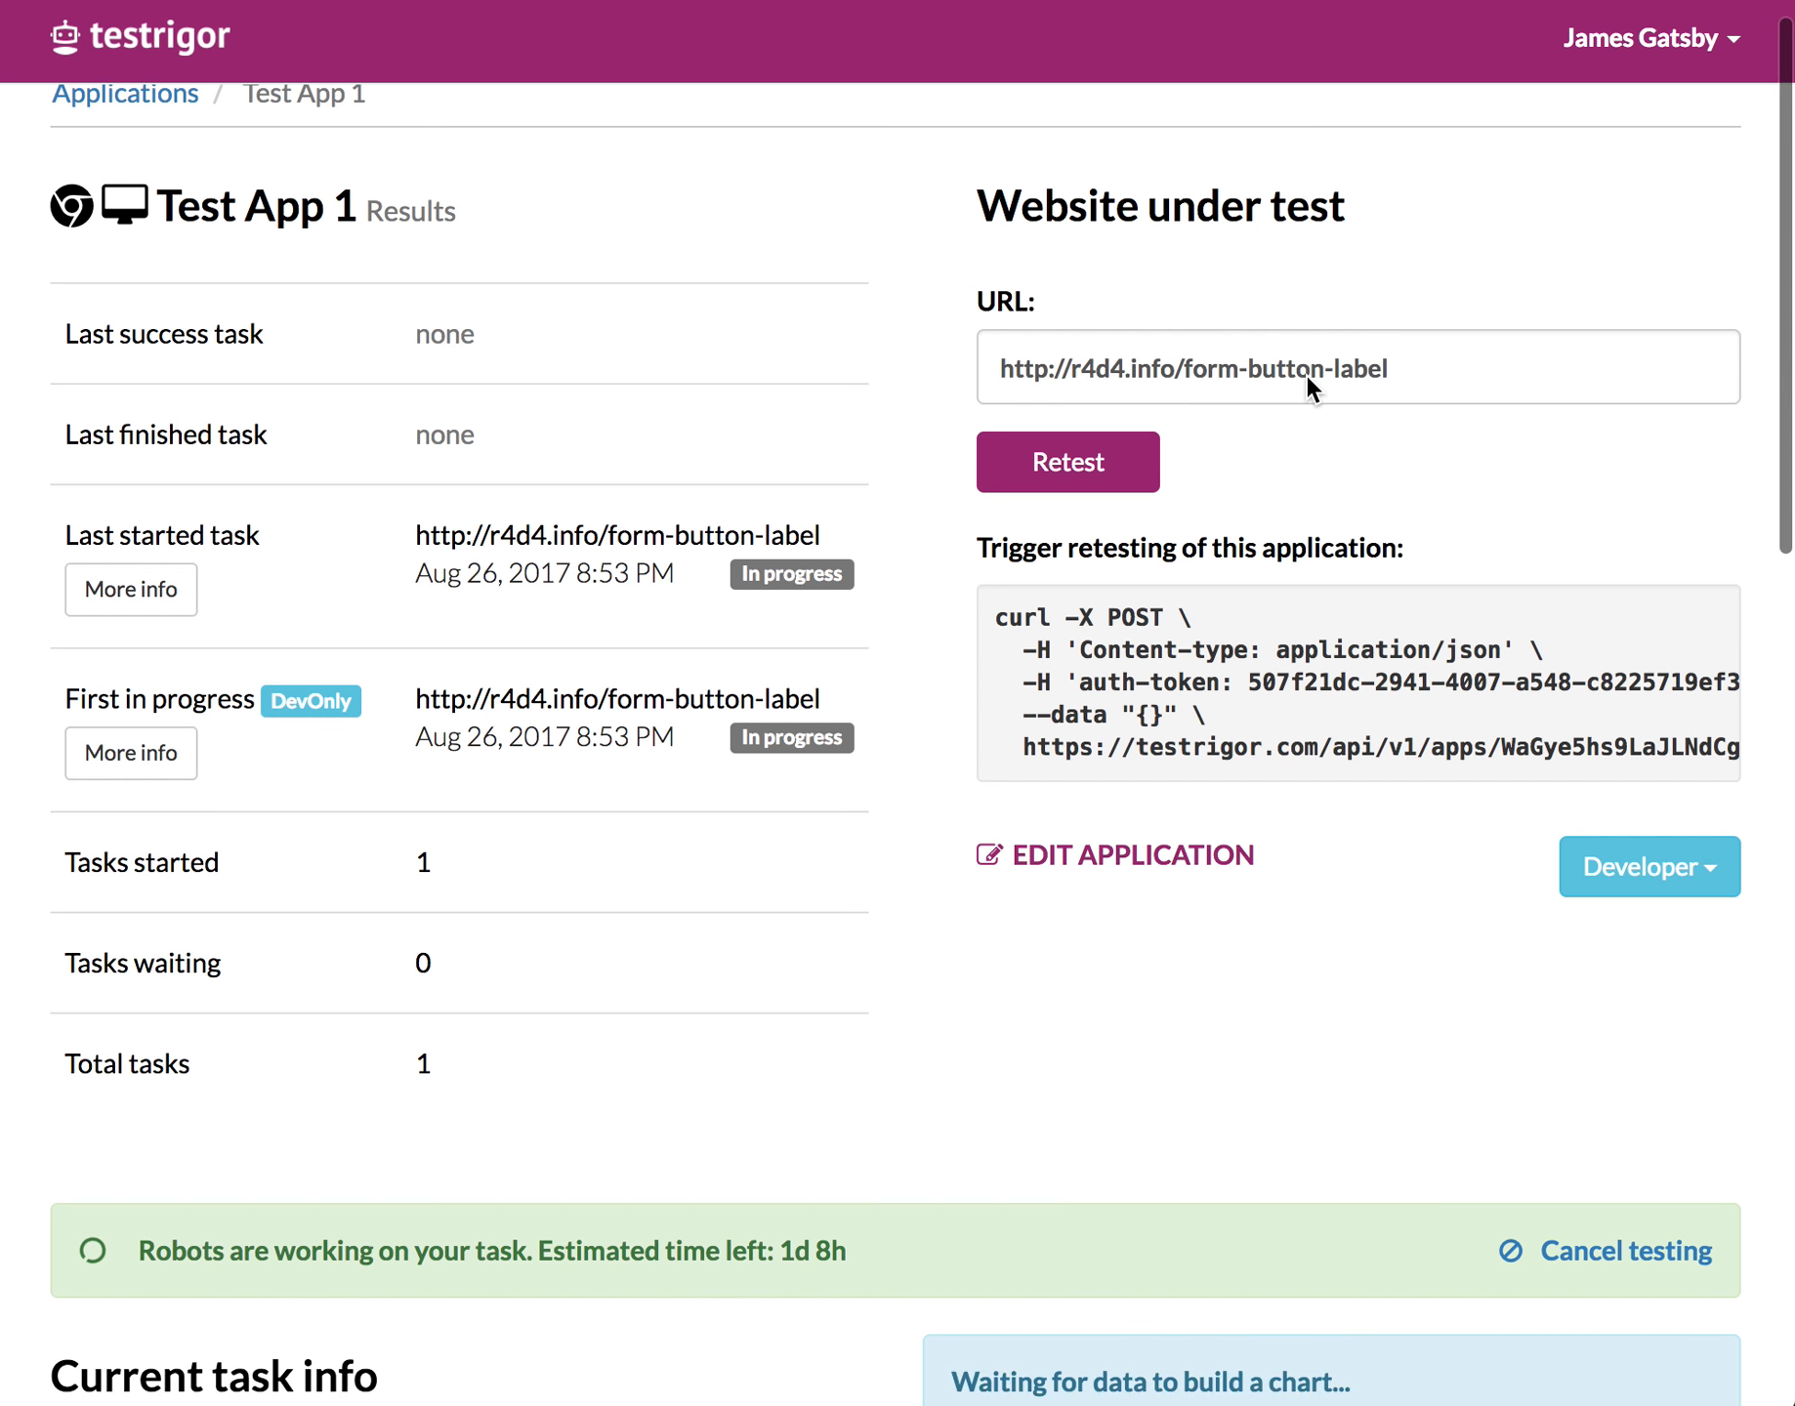
{"action": "scroll", "coordinate": [1305, 374], "scroll_direction": "down", "scroll_amount": 8}
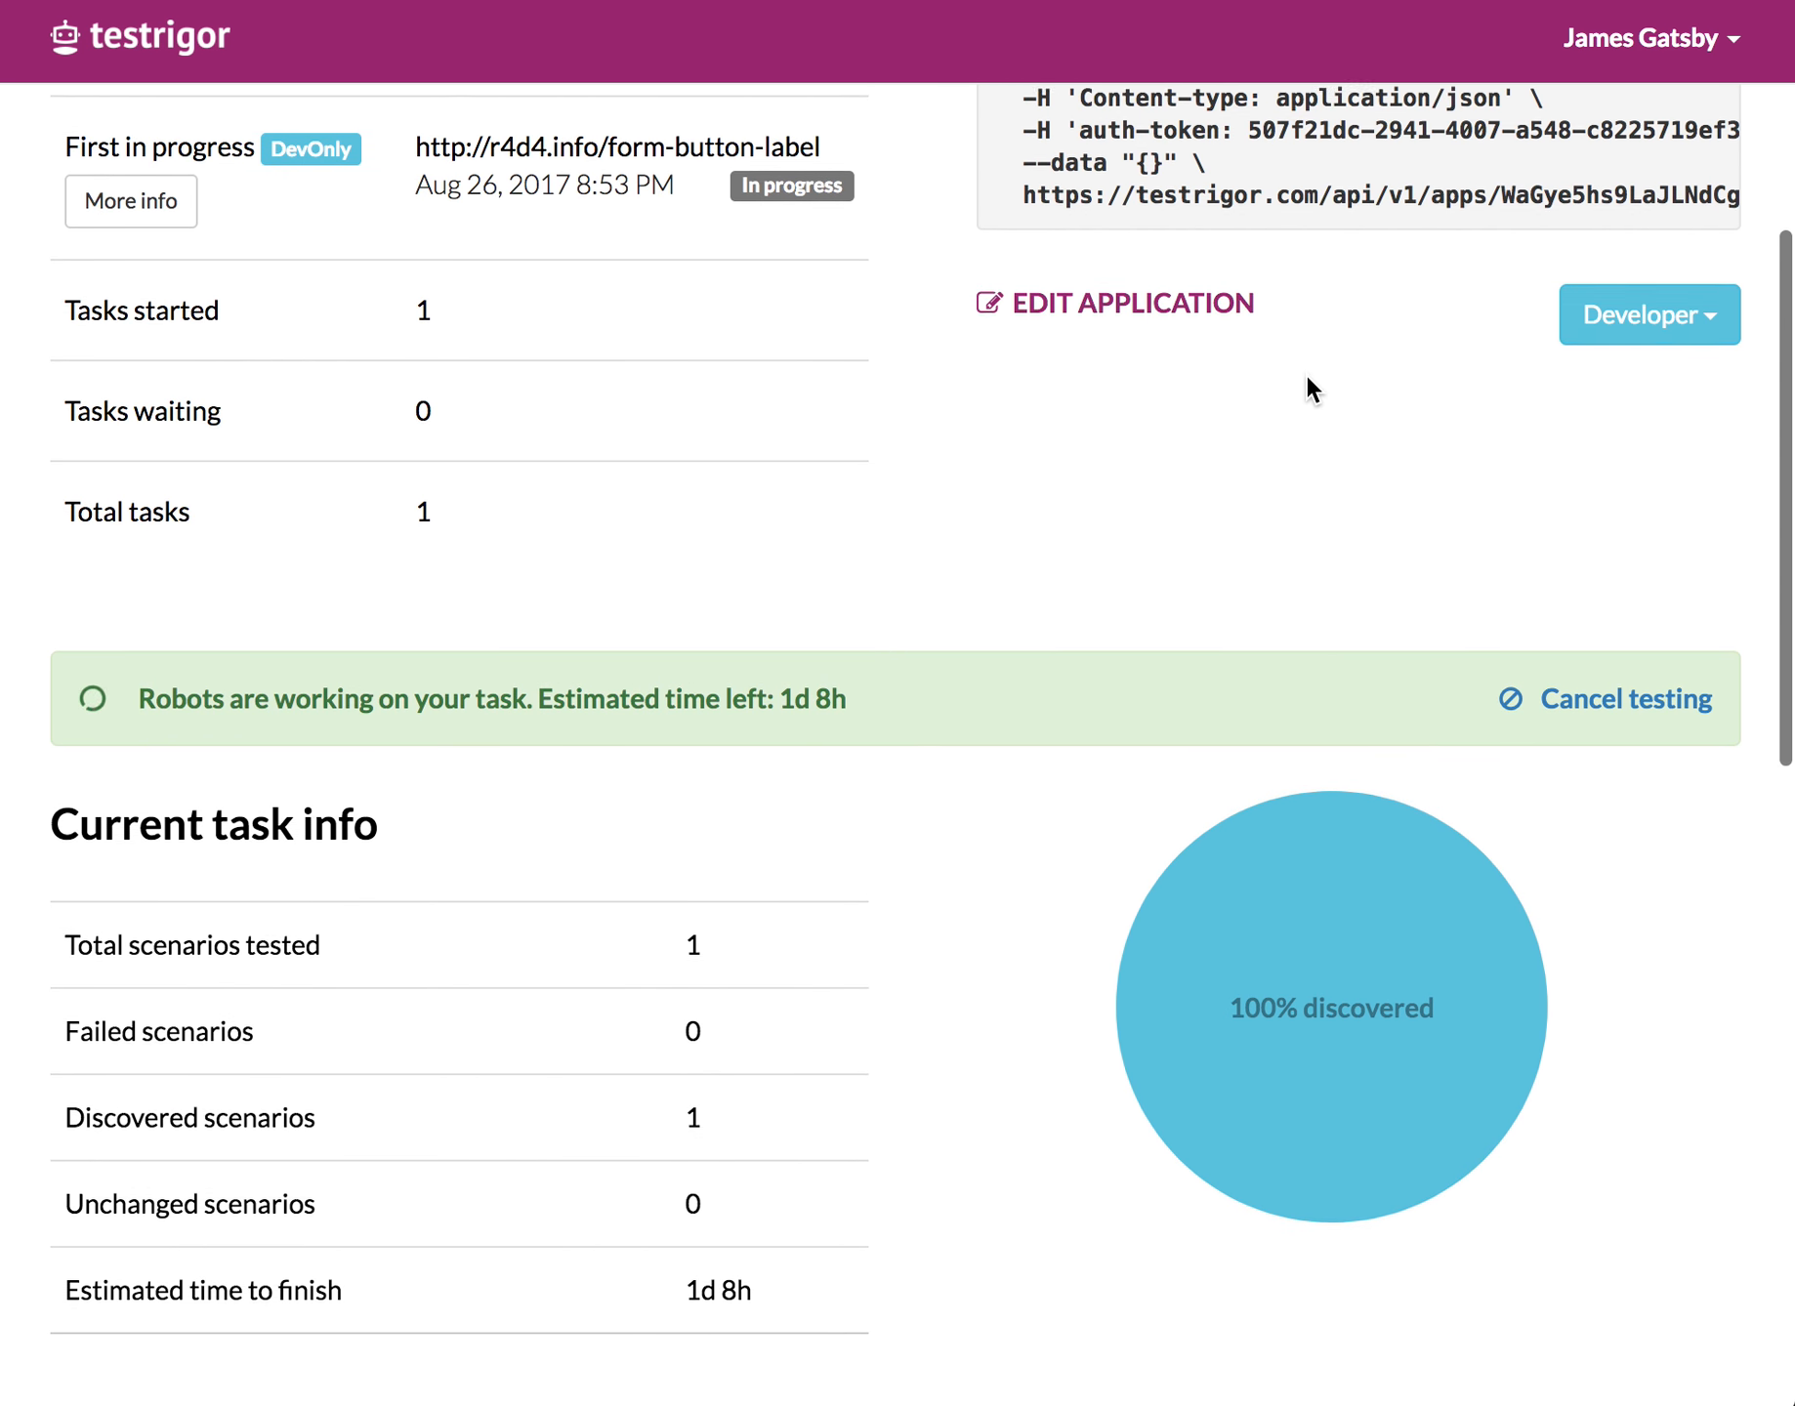
{"action": "scroll", "coordinate": [1306, 376], "scroll_direction": "down", "scroll_amount": 9}
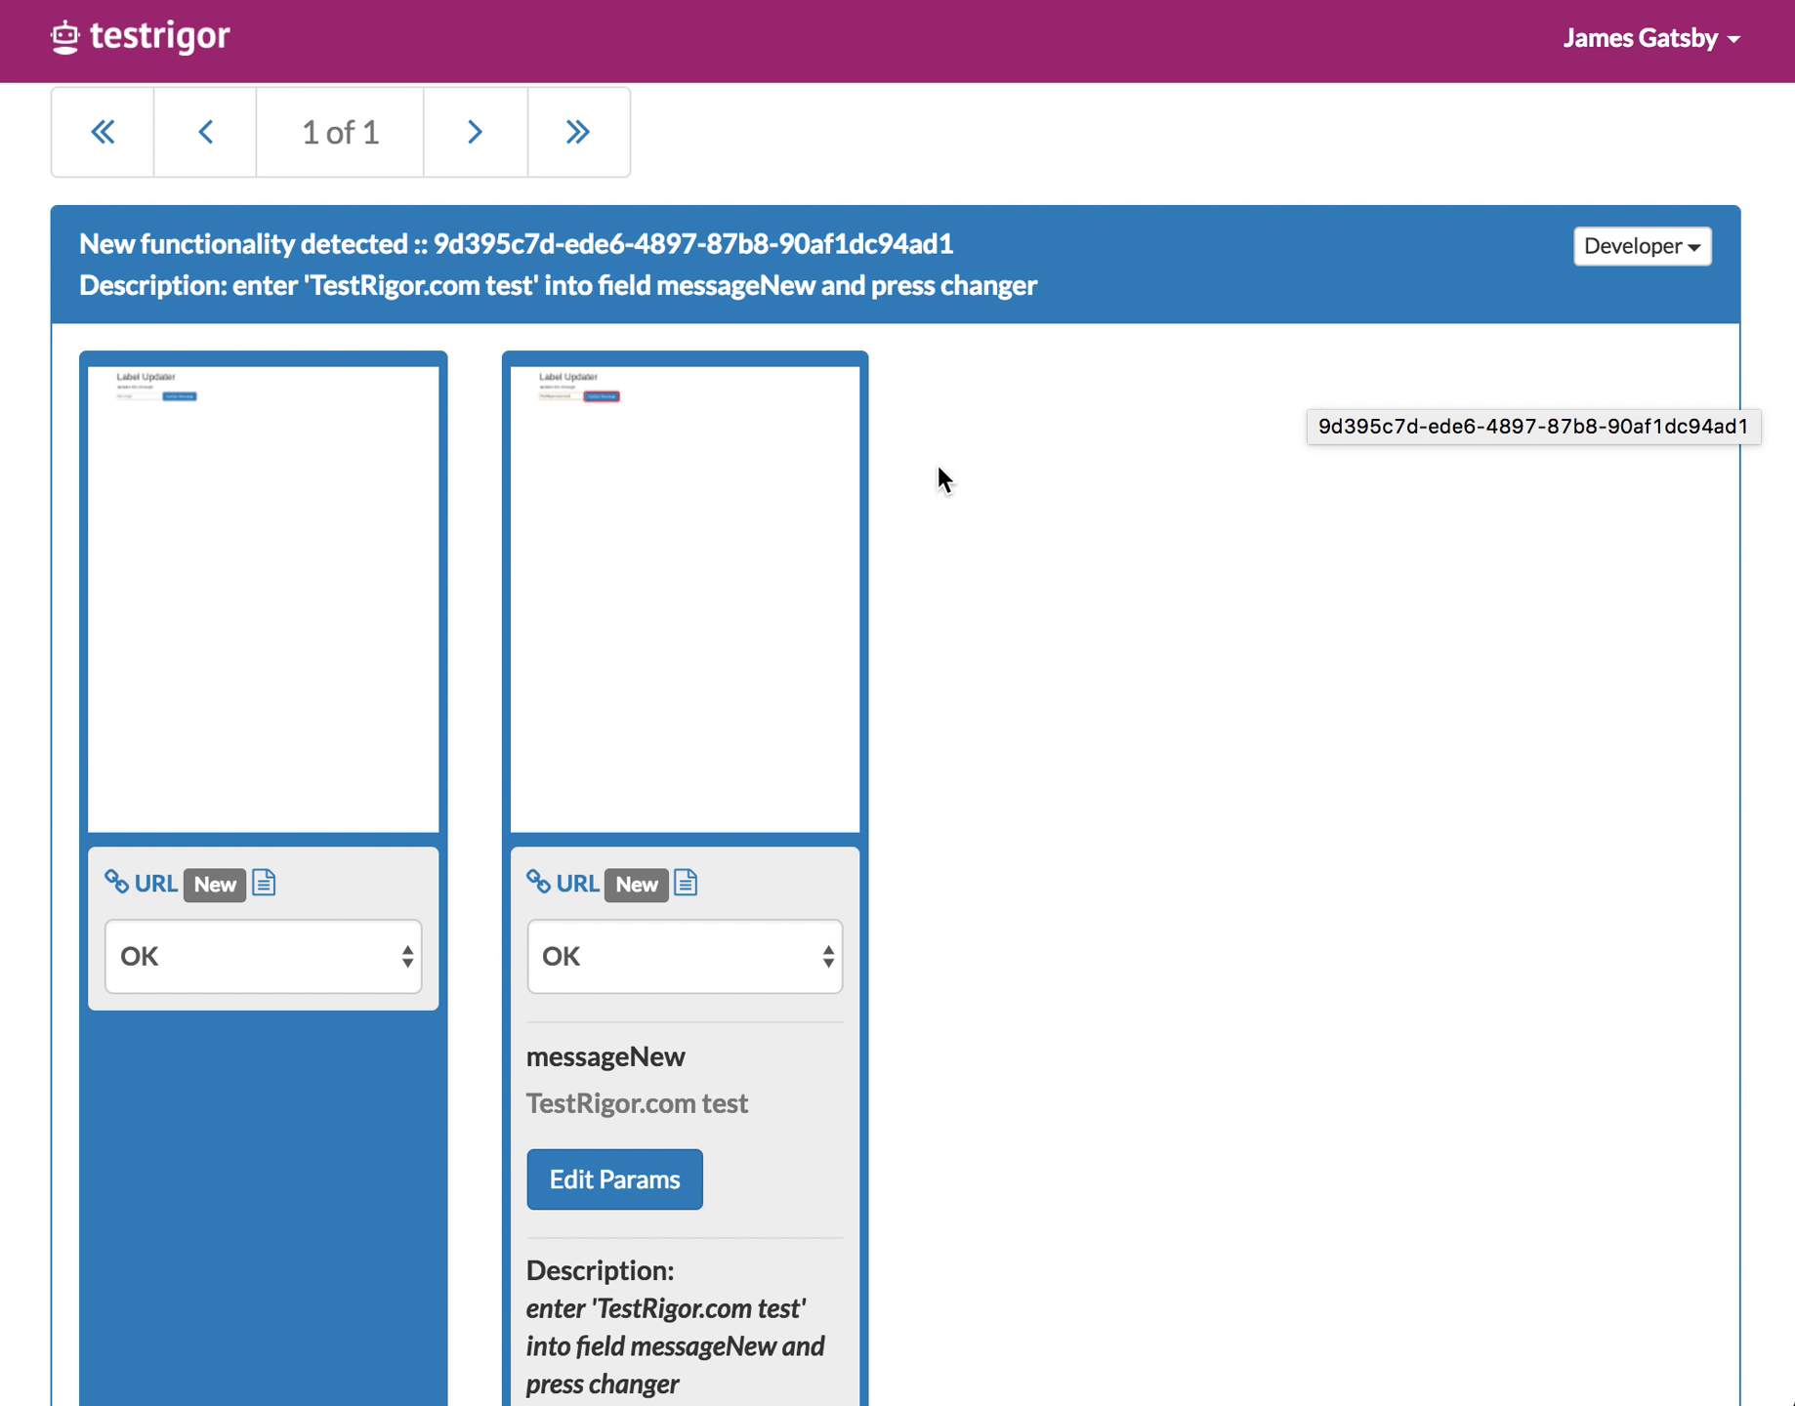
{"action": "left_click", "coordinate": [775, 532]}
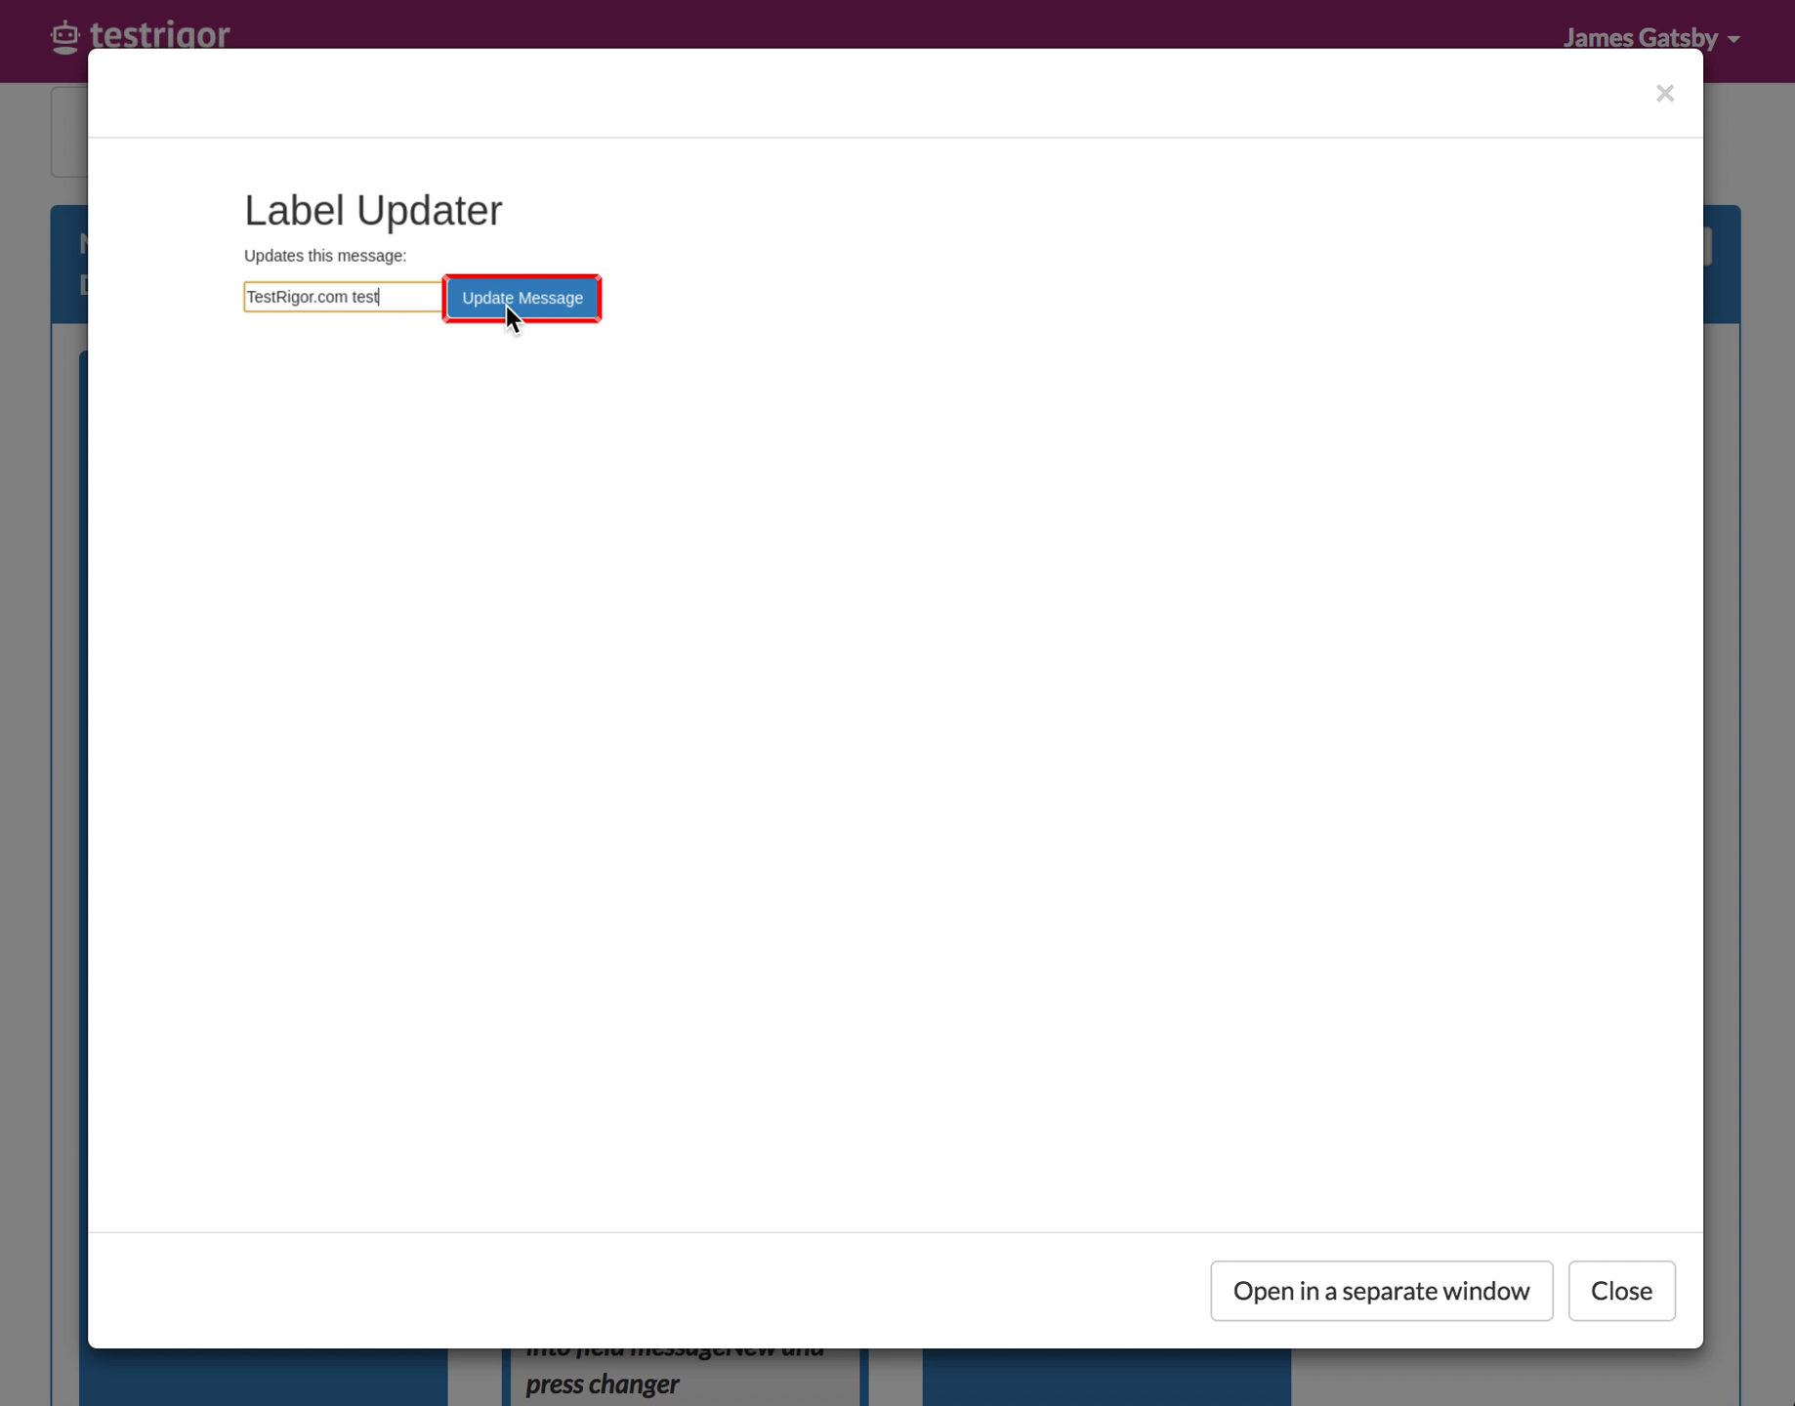
{"action": "left_click", "coordinate": [1628, 1289]}
- Review the first test run's current task info, discovery chart and overall task results for Test App 1
{"action": "scroll", "coordinate": [1225, 539], "scroll_direction": "up", "scroll_amount": 10}
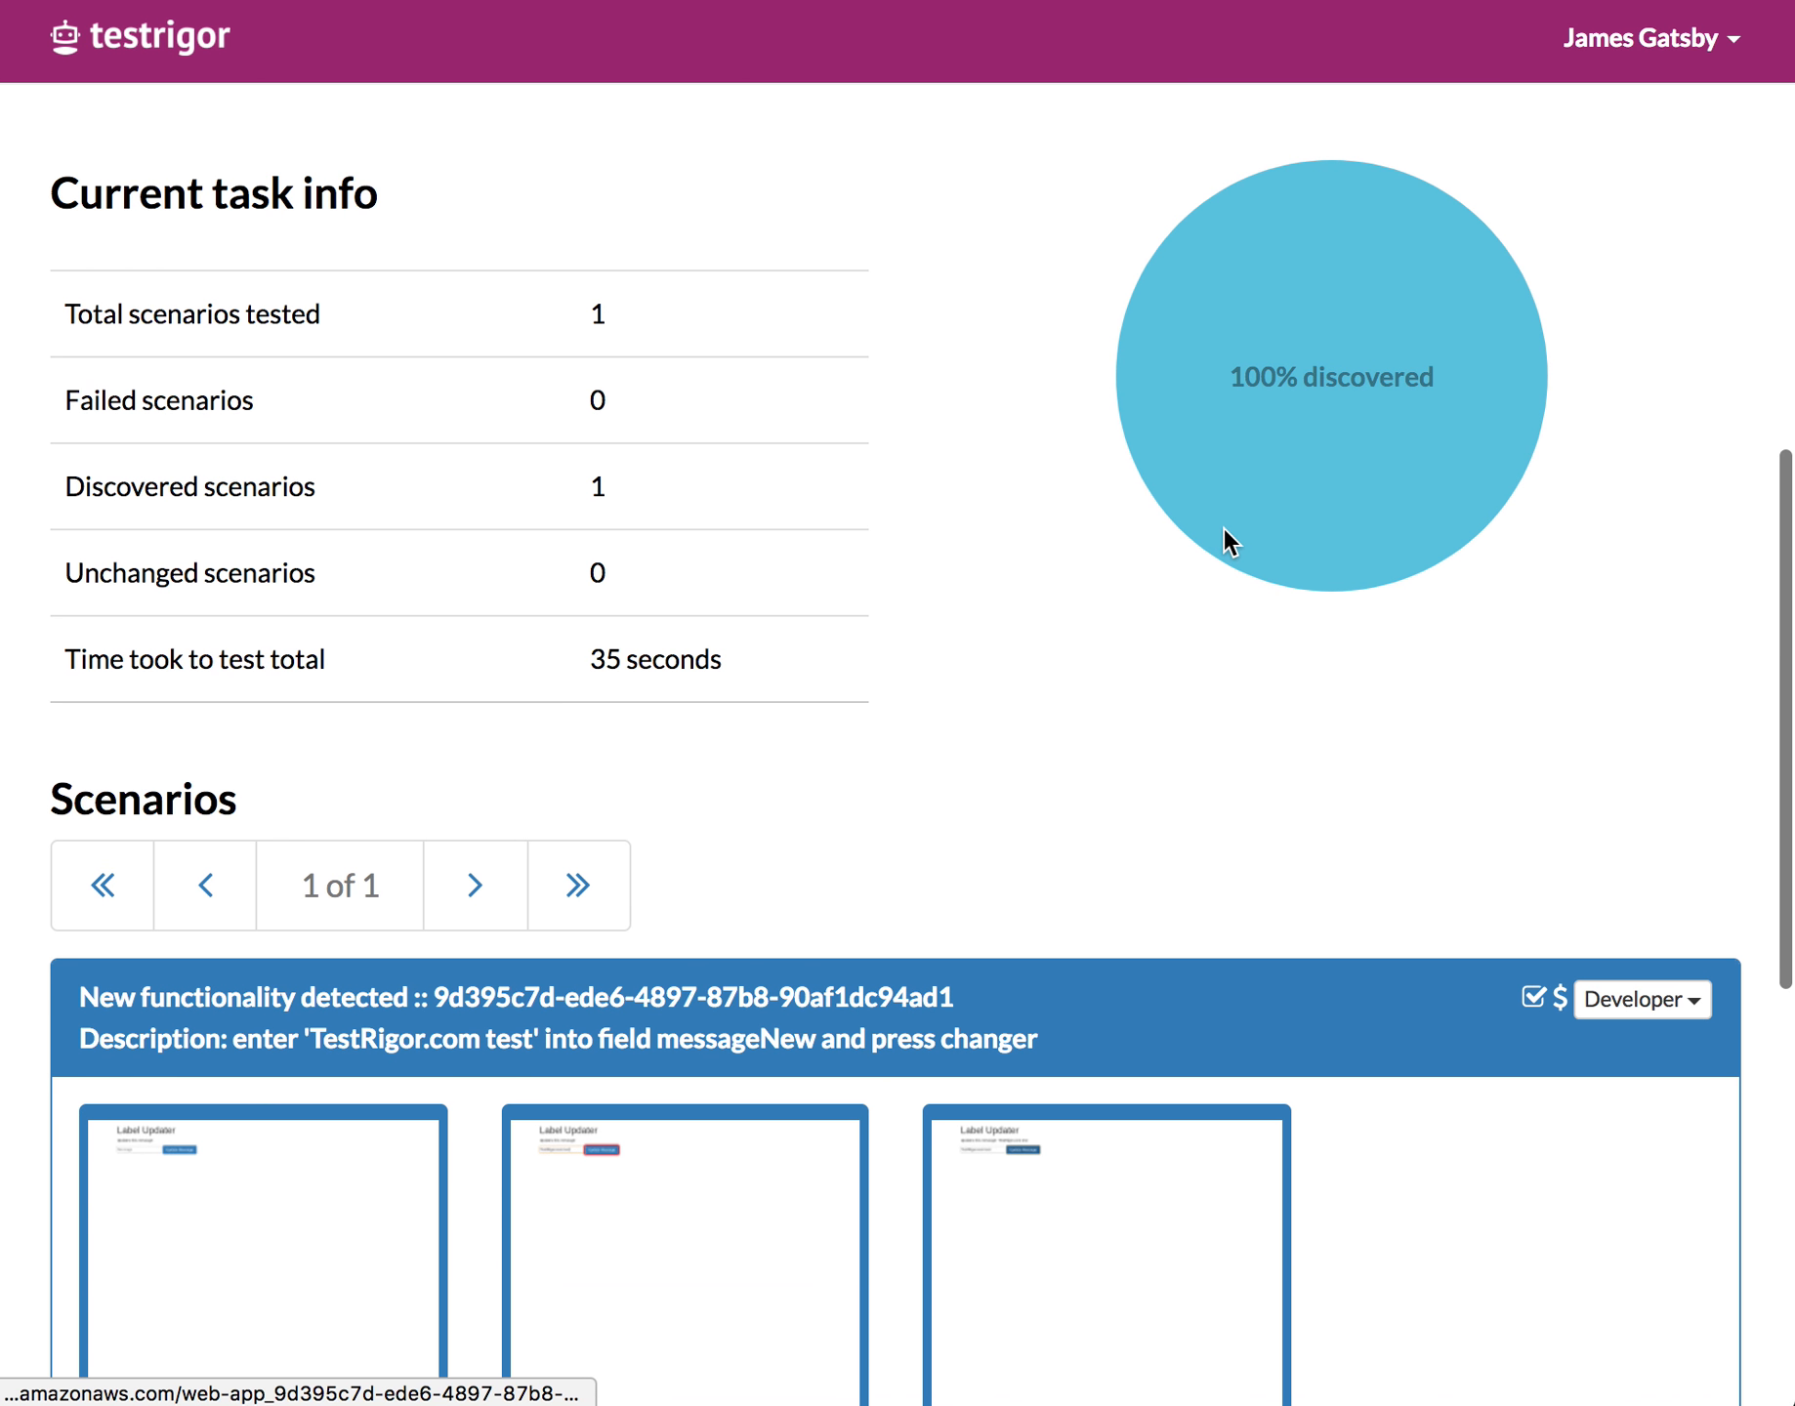
{"action": "scroll", "coordinate": [1224, 530], "scroll_direction": "down", "scroll_amount": 5}
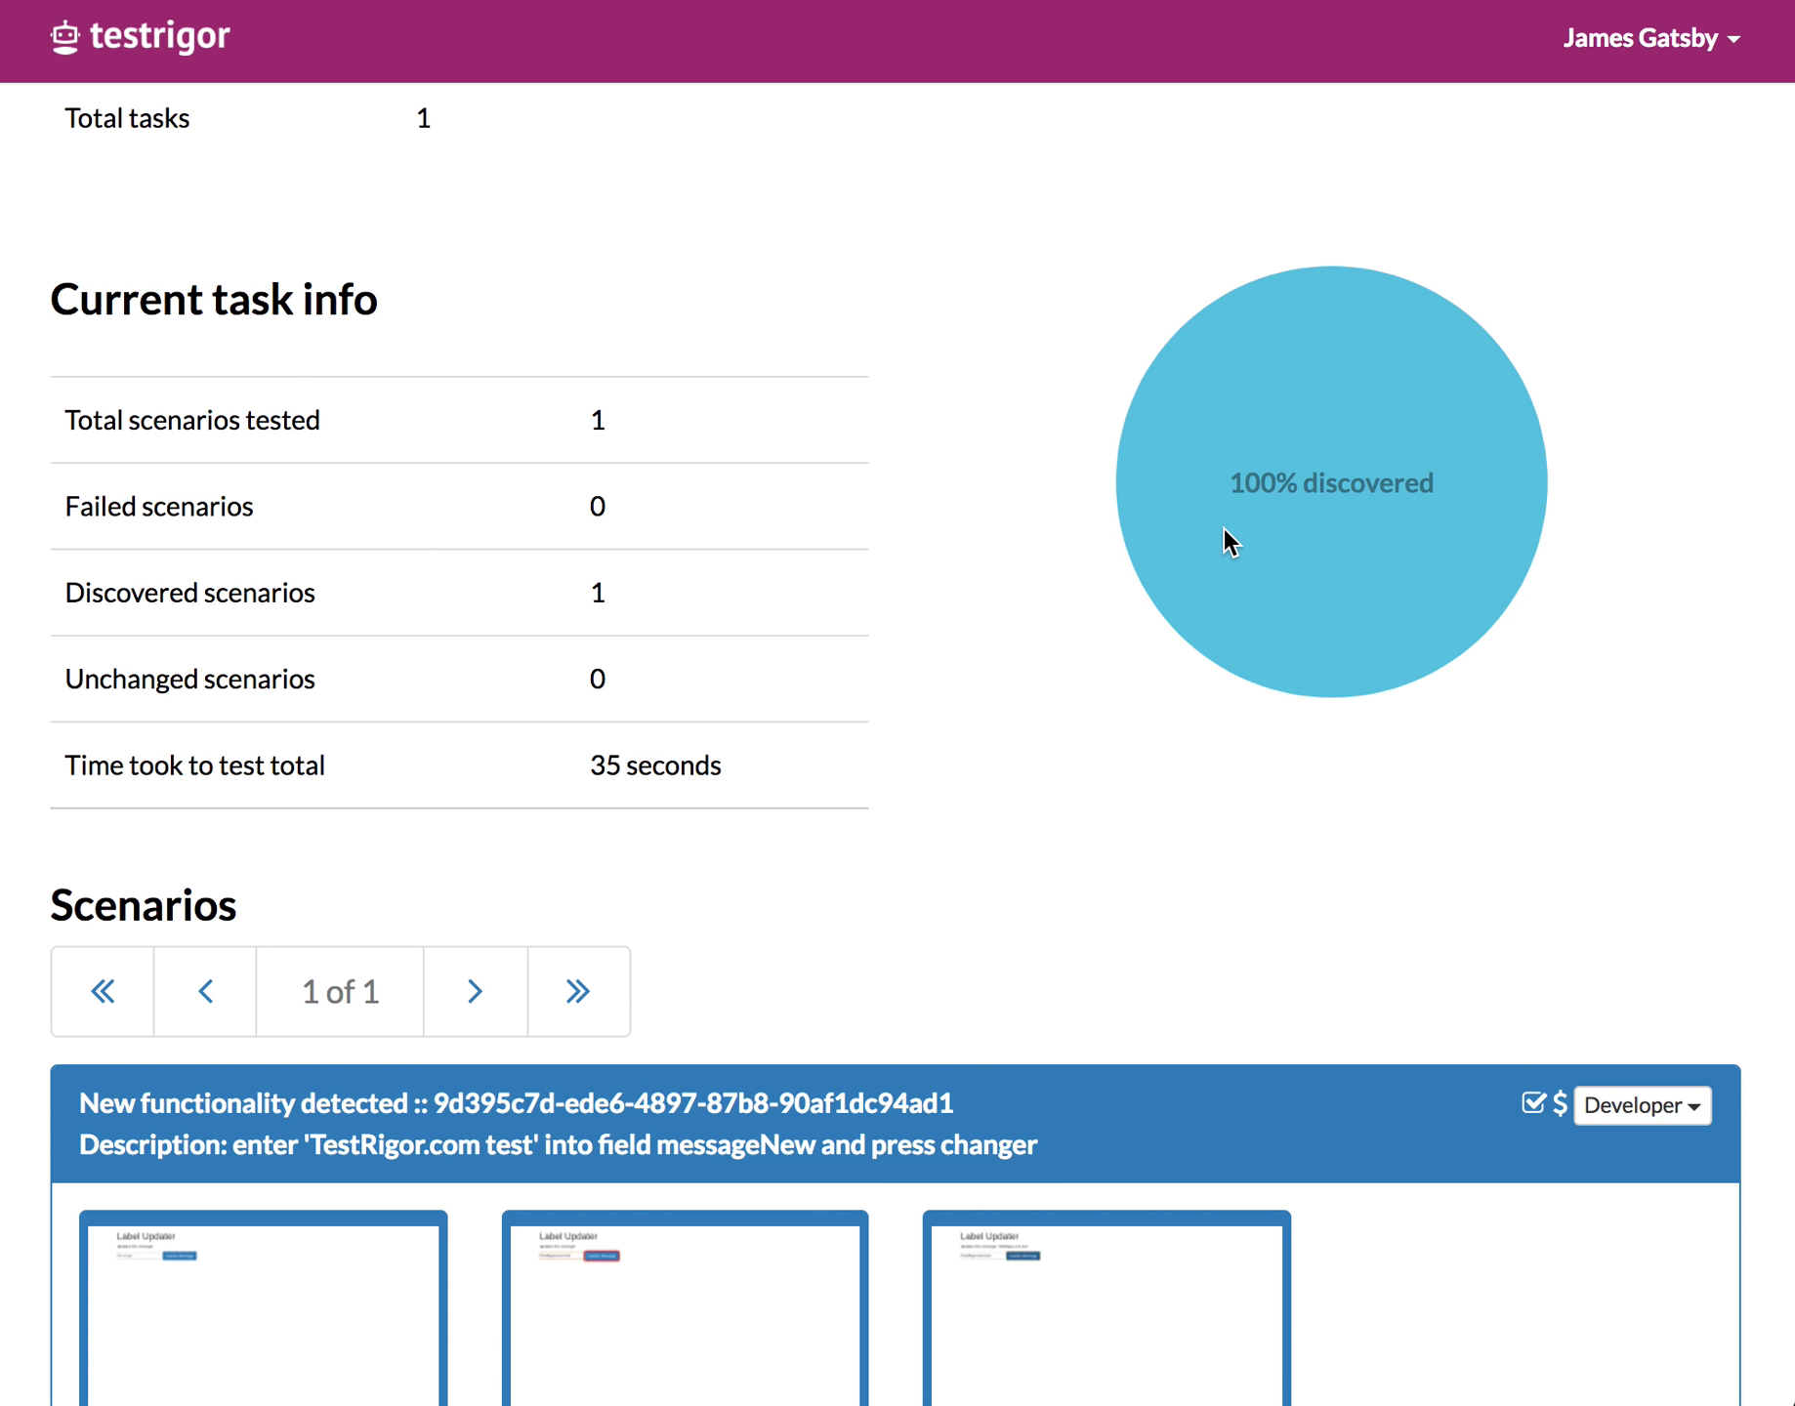
{"action": "scroll", "coordinate": [1223, 528], "scroll_direction": "down", "scroll_amount": 4}
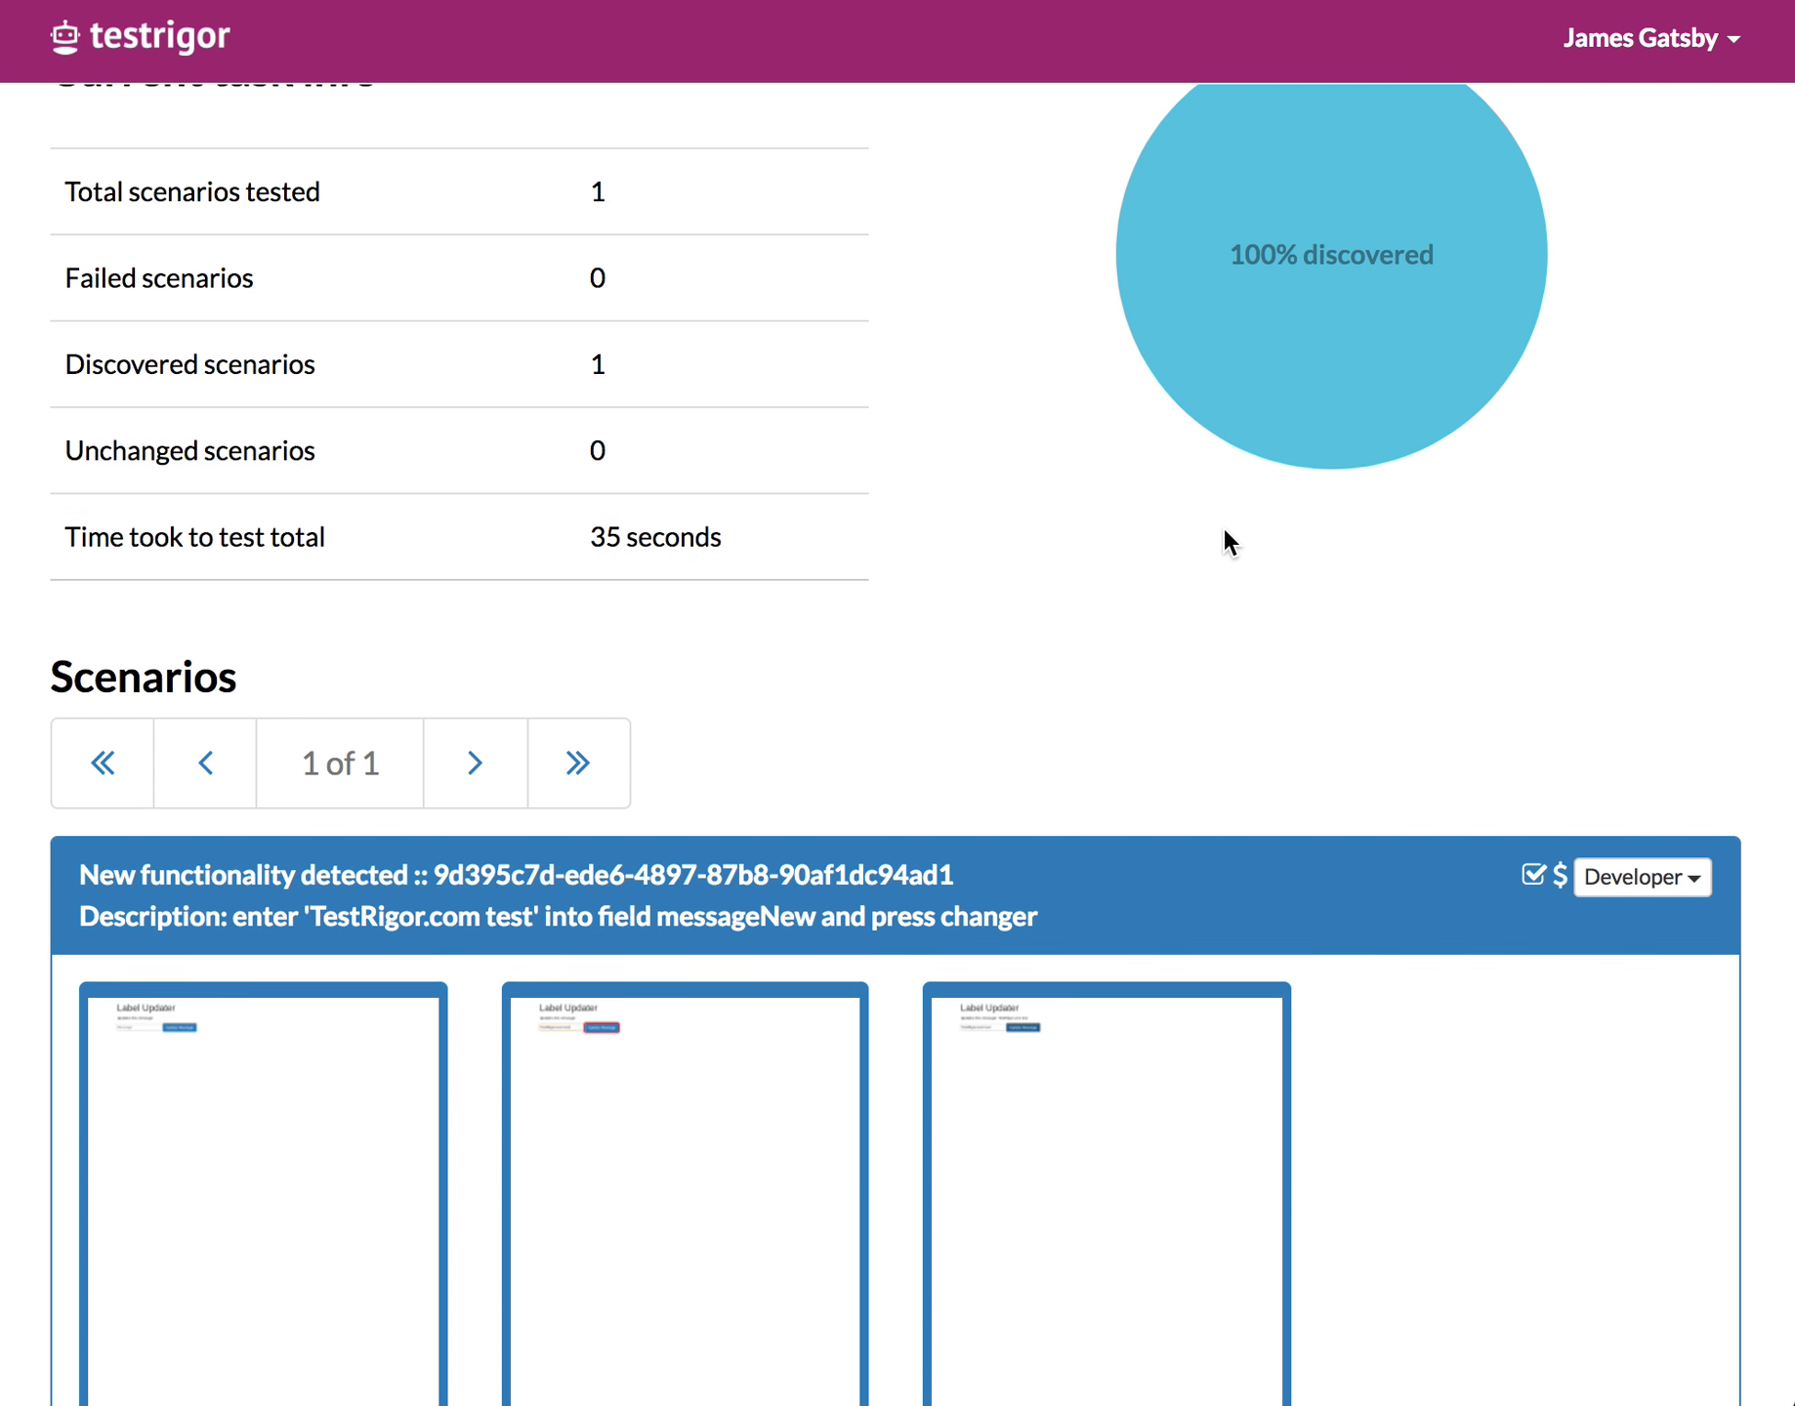
{"action": "scroll", "coordinate": [1223, 529], "scroll_direction": "up", "scroll_amount": 1}
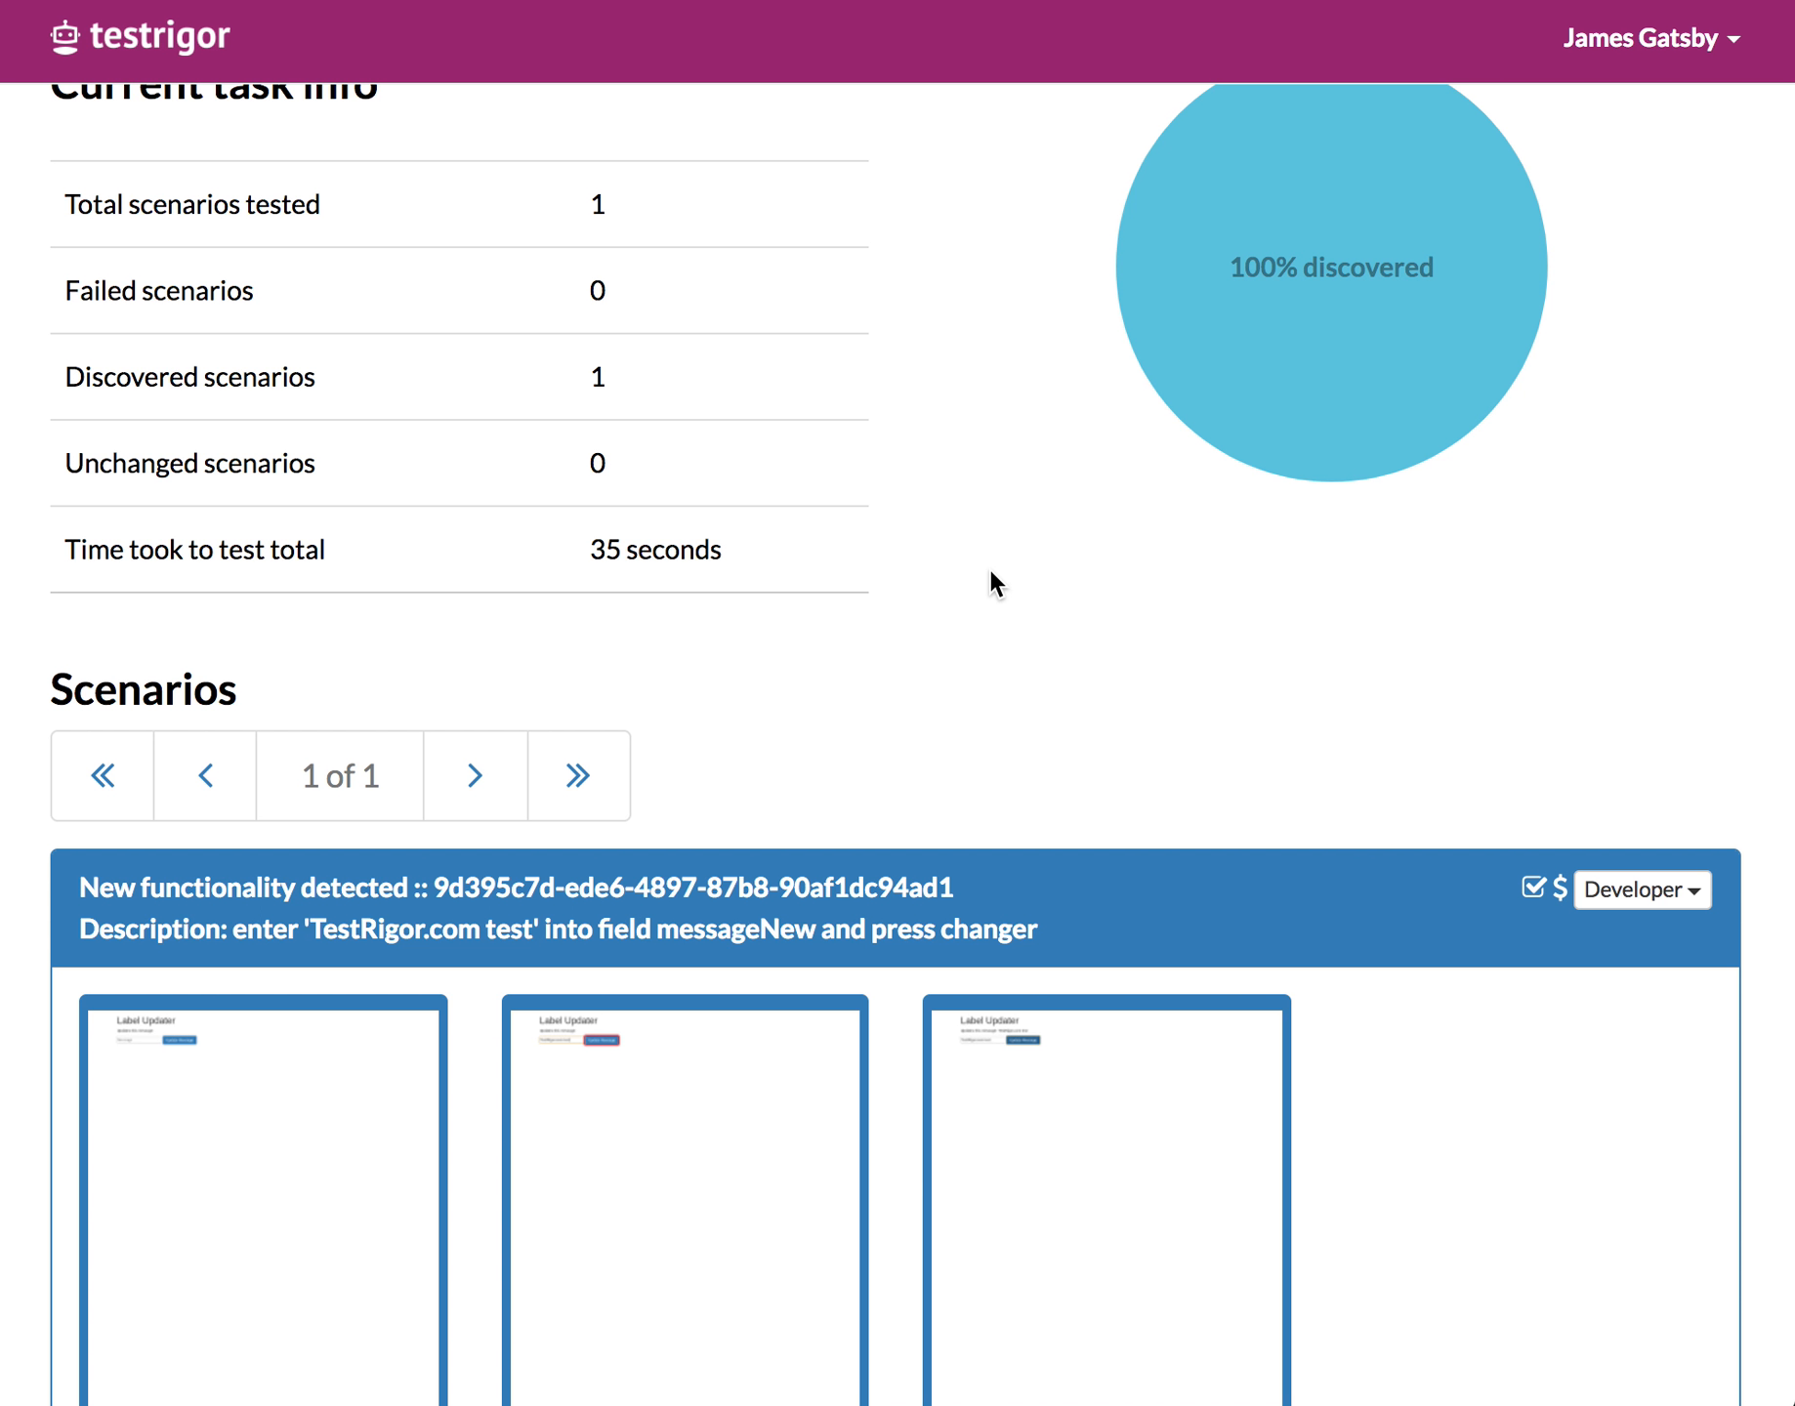
{"action": "scroll", "coordinate": [988, 568], "scroll_direction": "up", "scroll_amount": 20}
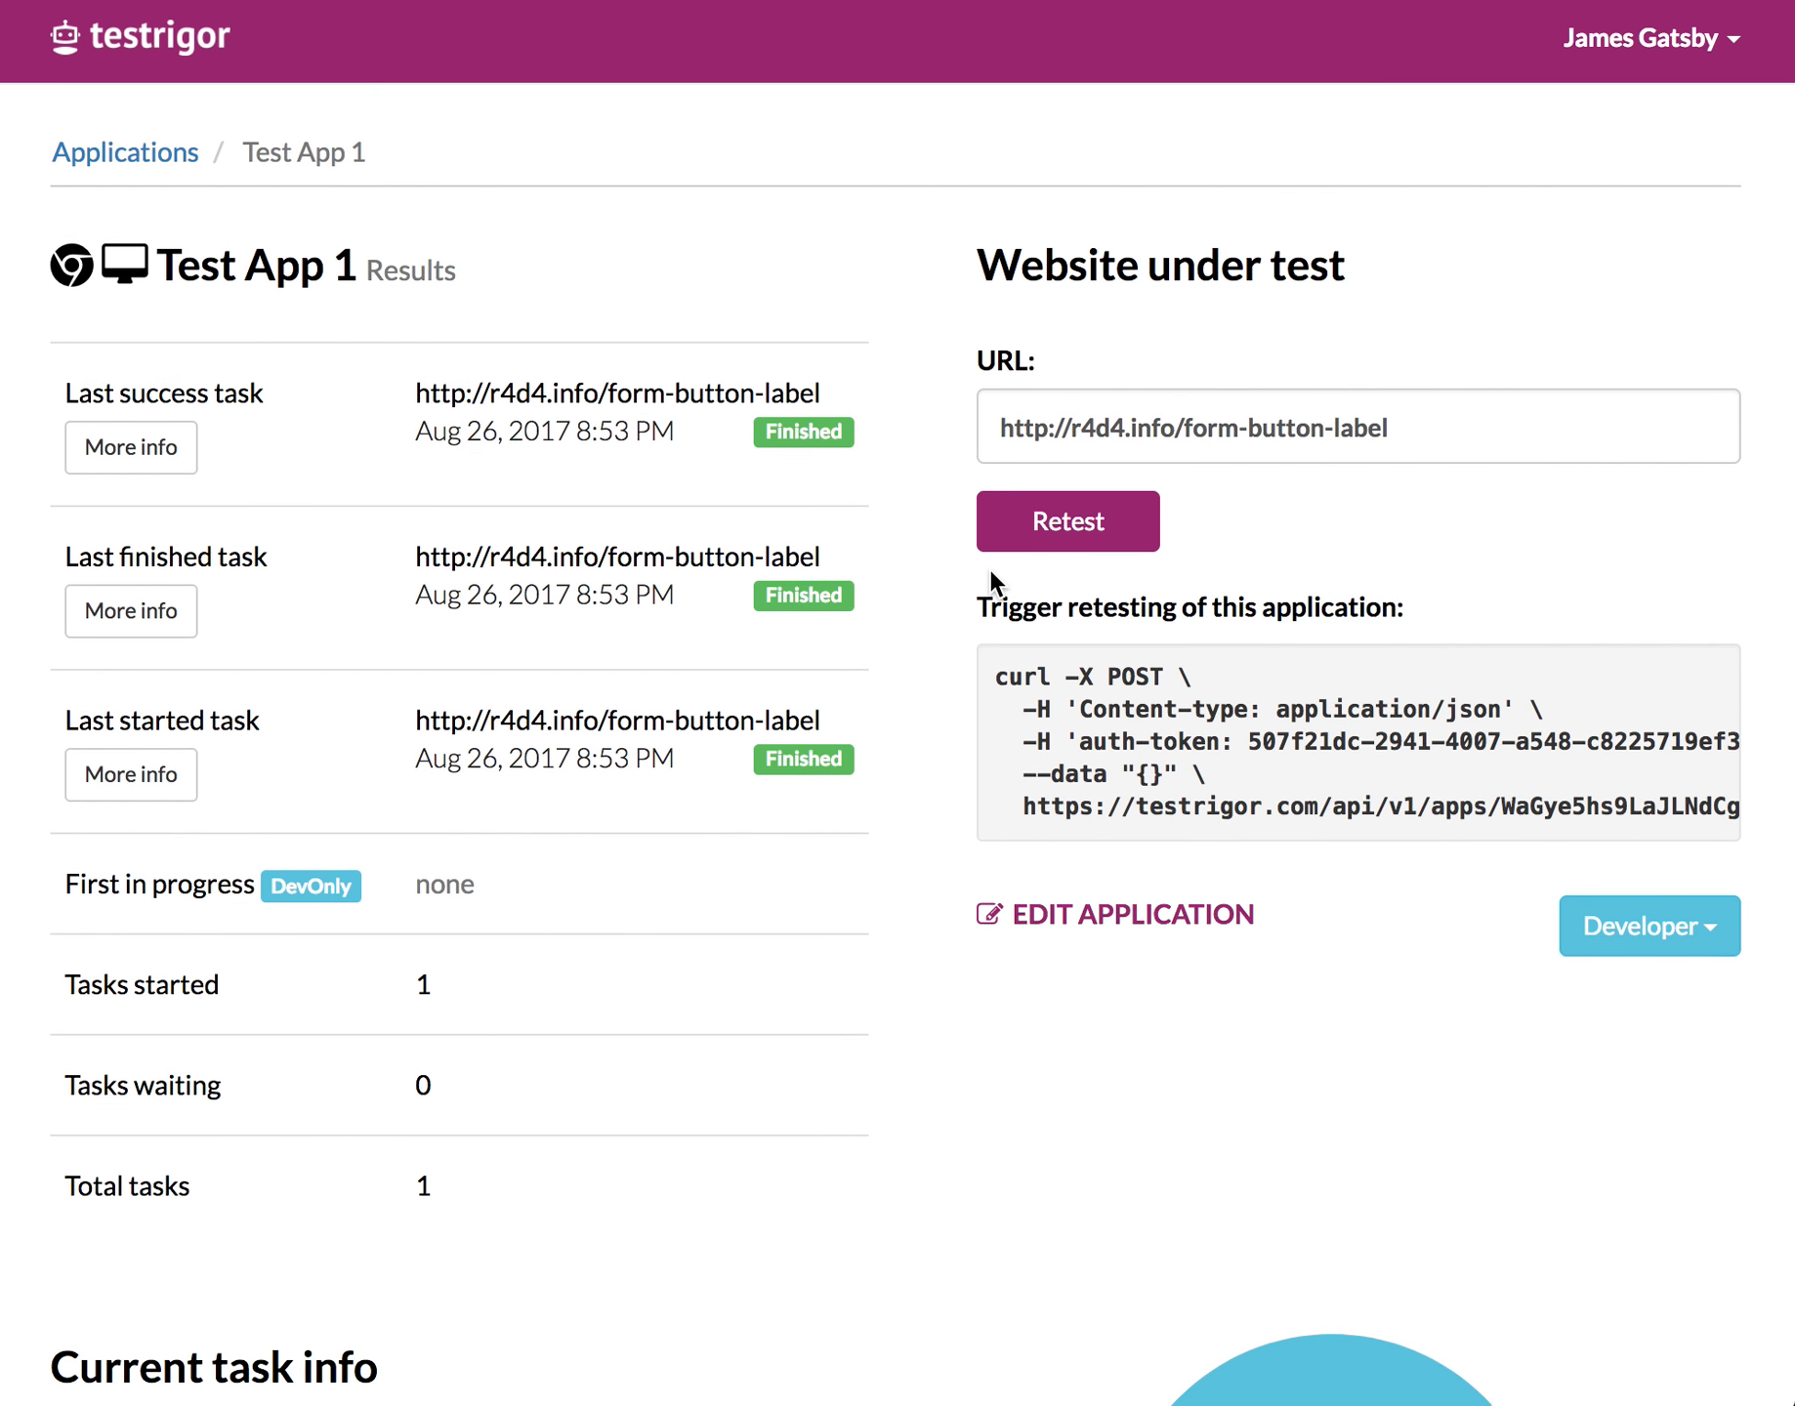
{"action": "scroll", "coordinate": [988, 569], "scroll_direction": "down", "scroll_amount": 15}
{"action": "scroll", "coordinate": [1075, 557], "scroll_direction": "up", "scroll_amount": 3}
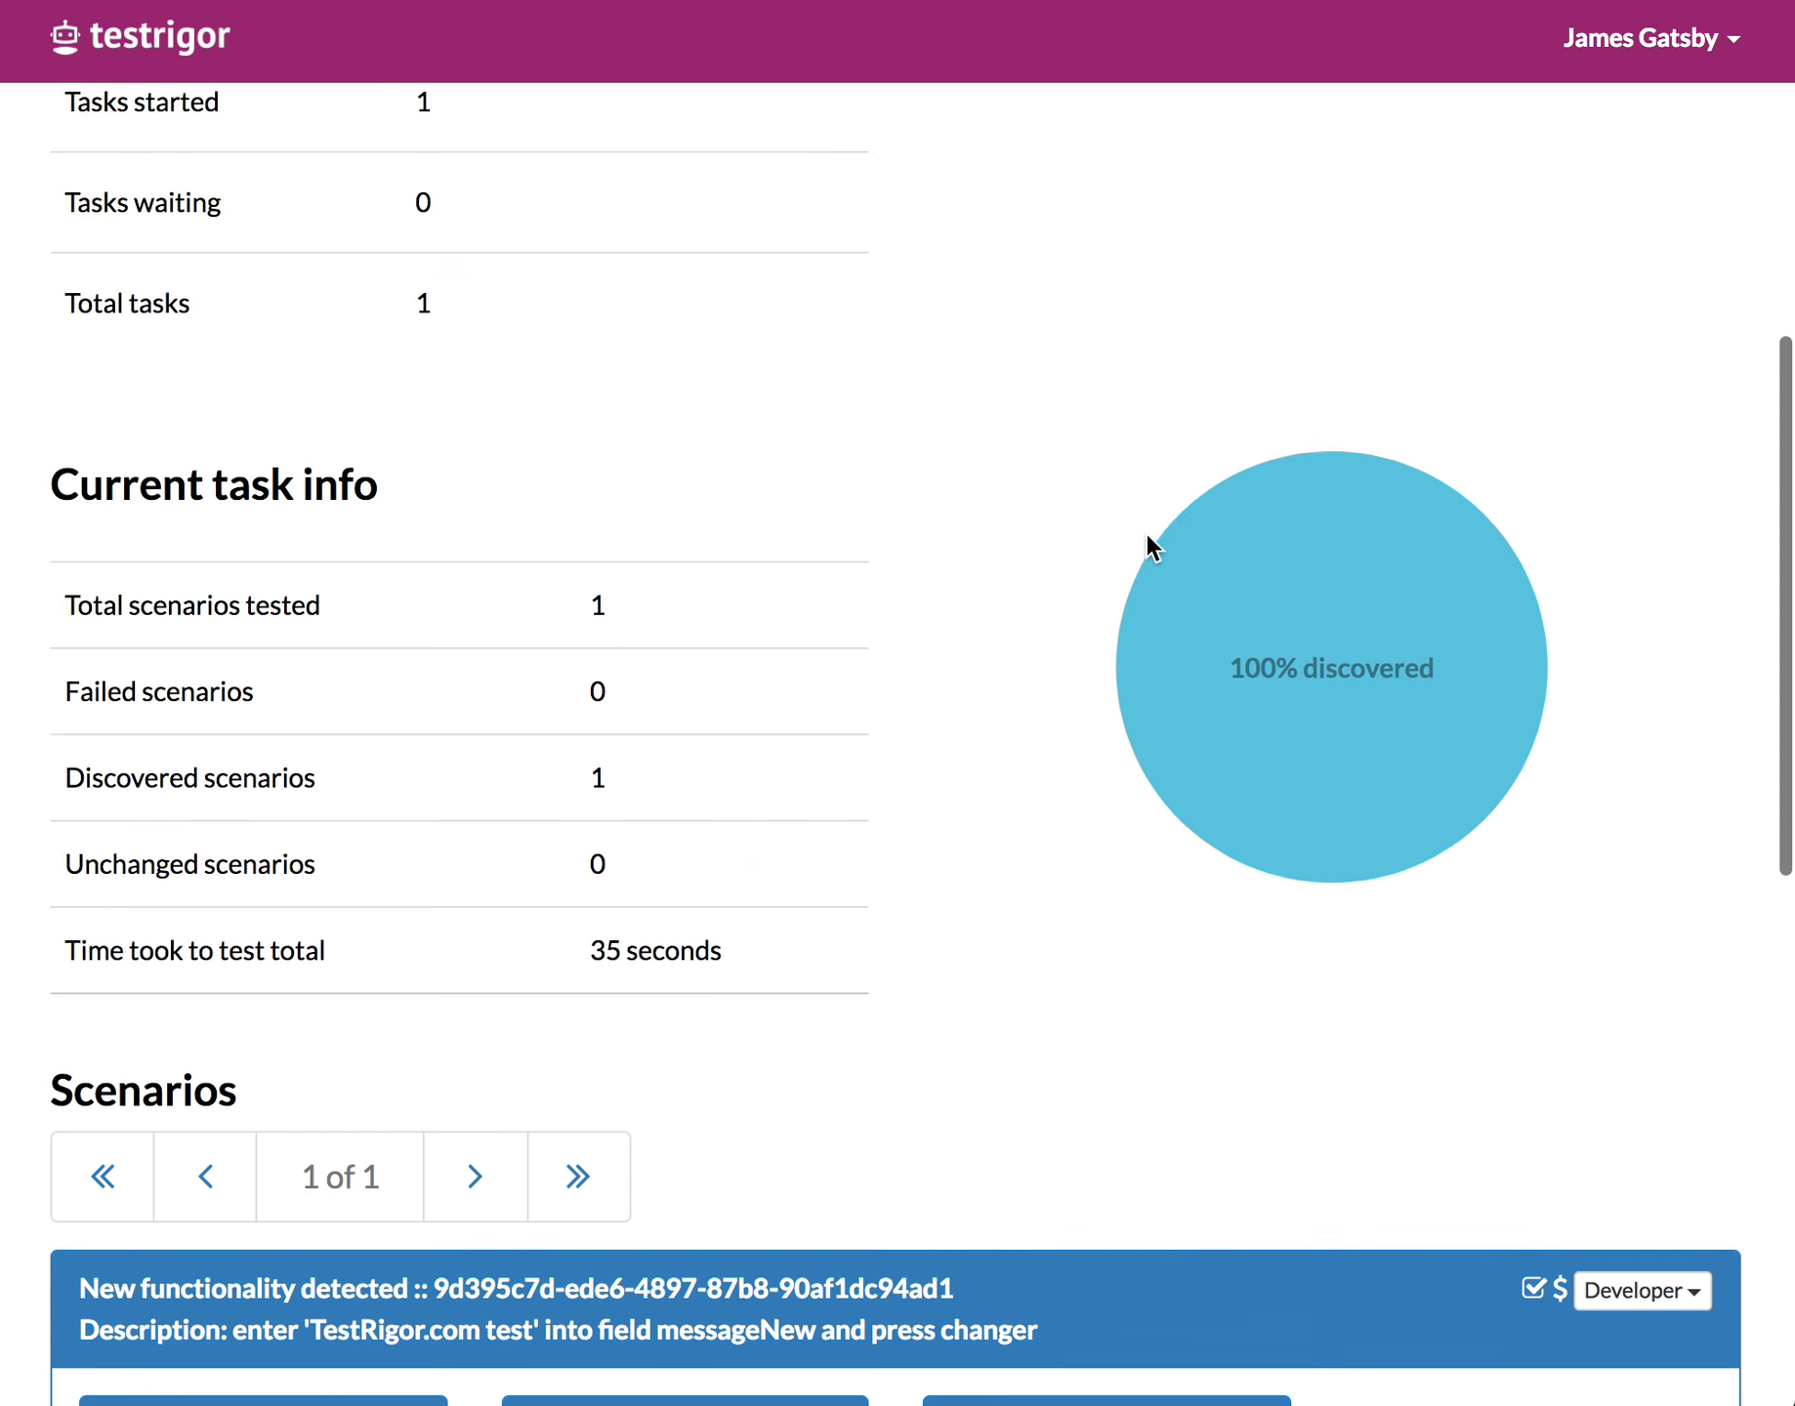
{"action": "scroll", "coordinate": [1146, 533], "scroll_direction": "up", "scroll_amount": 12}
{"action": "left_click", "coordinate": [1501, 425]}
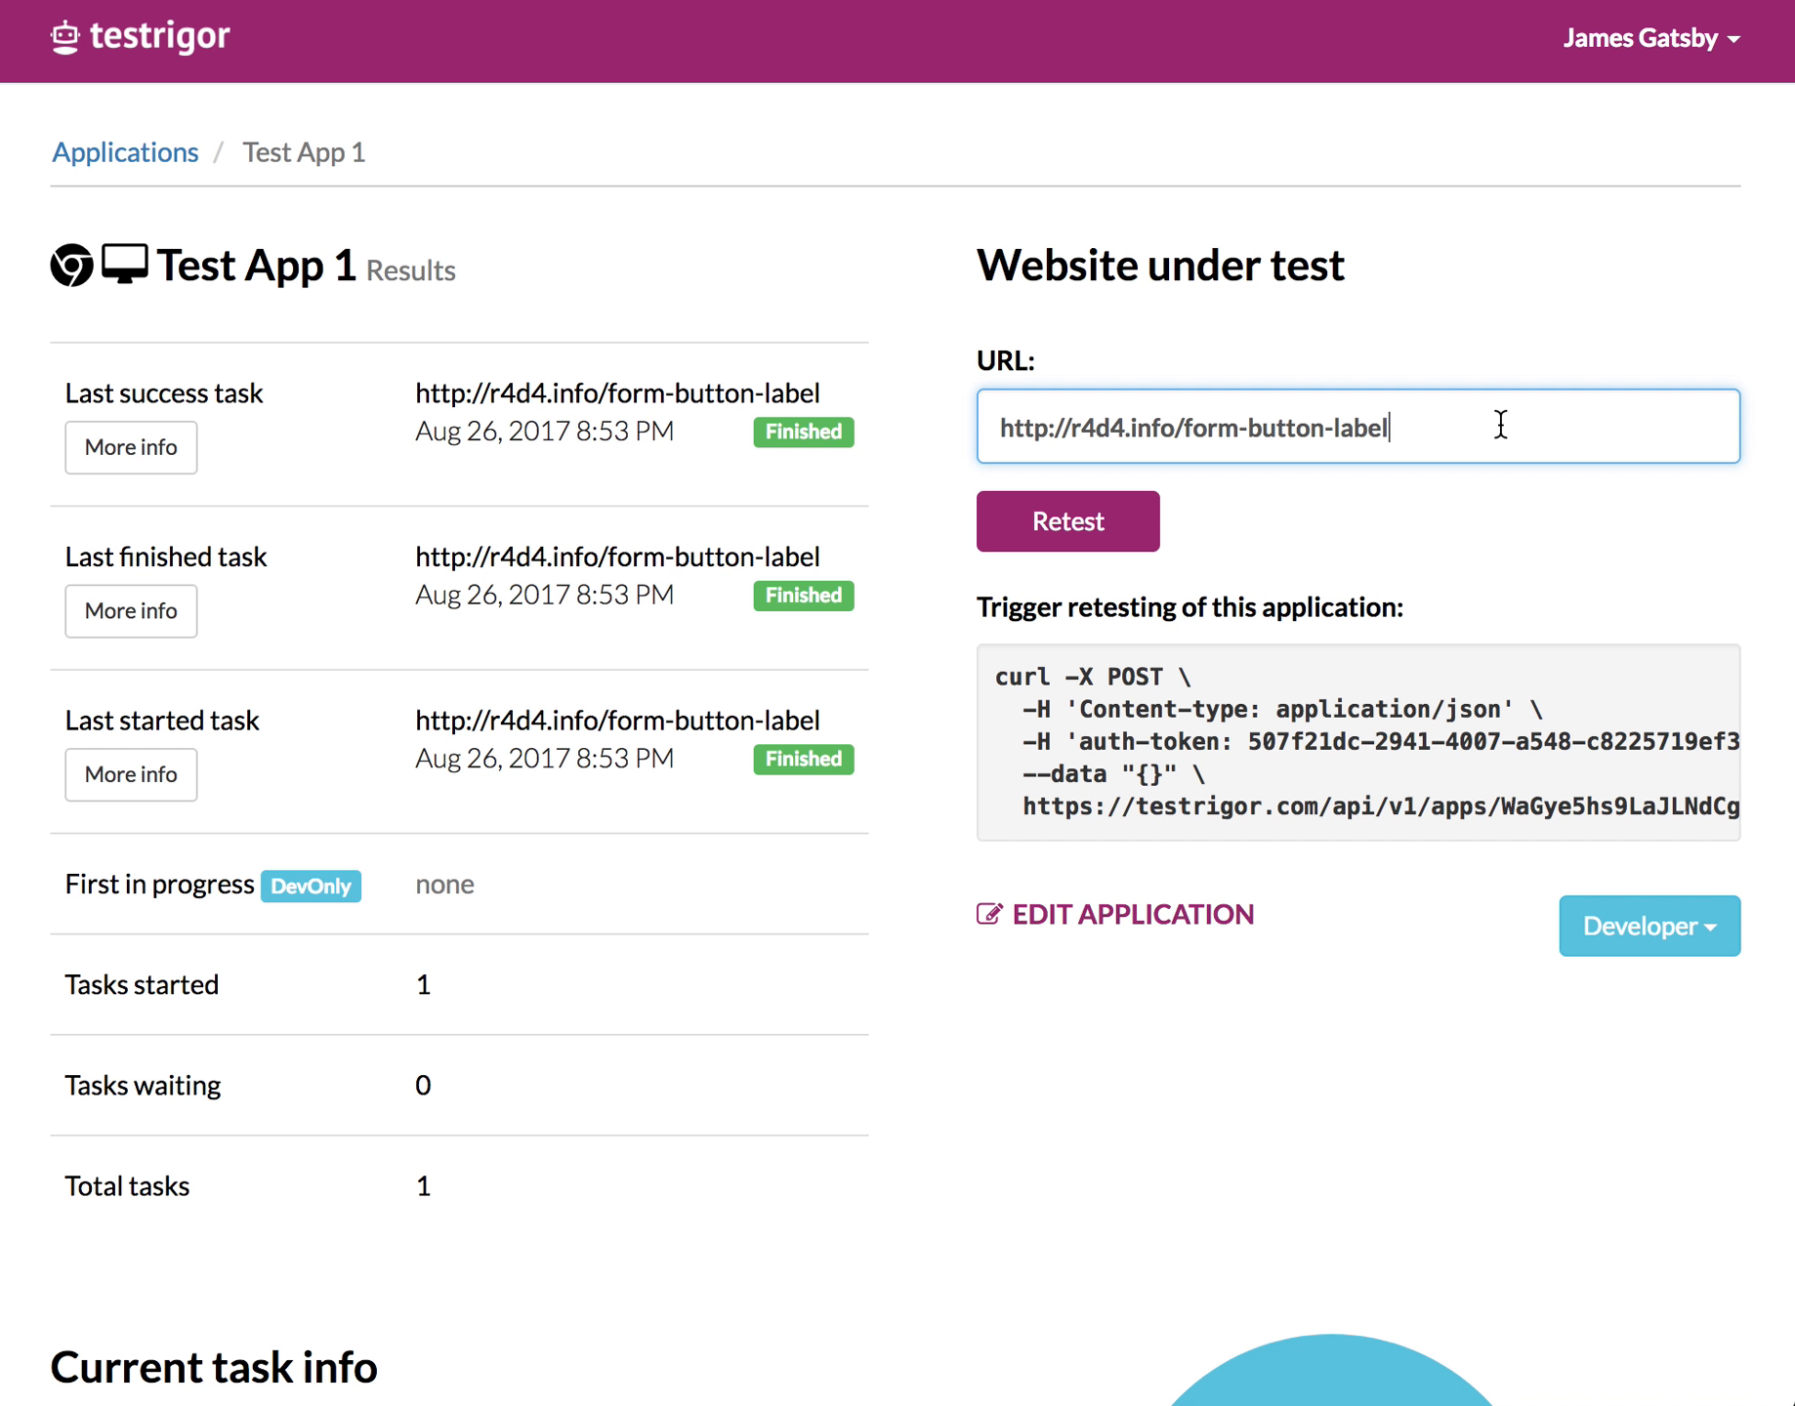
{"action": "type", "text": "-bad"}
{"action": "left_click", "coordinate": [1123, 539]}
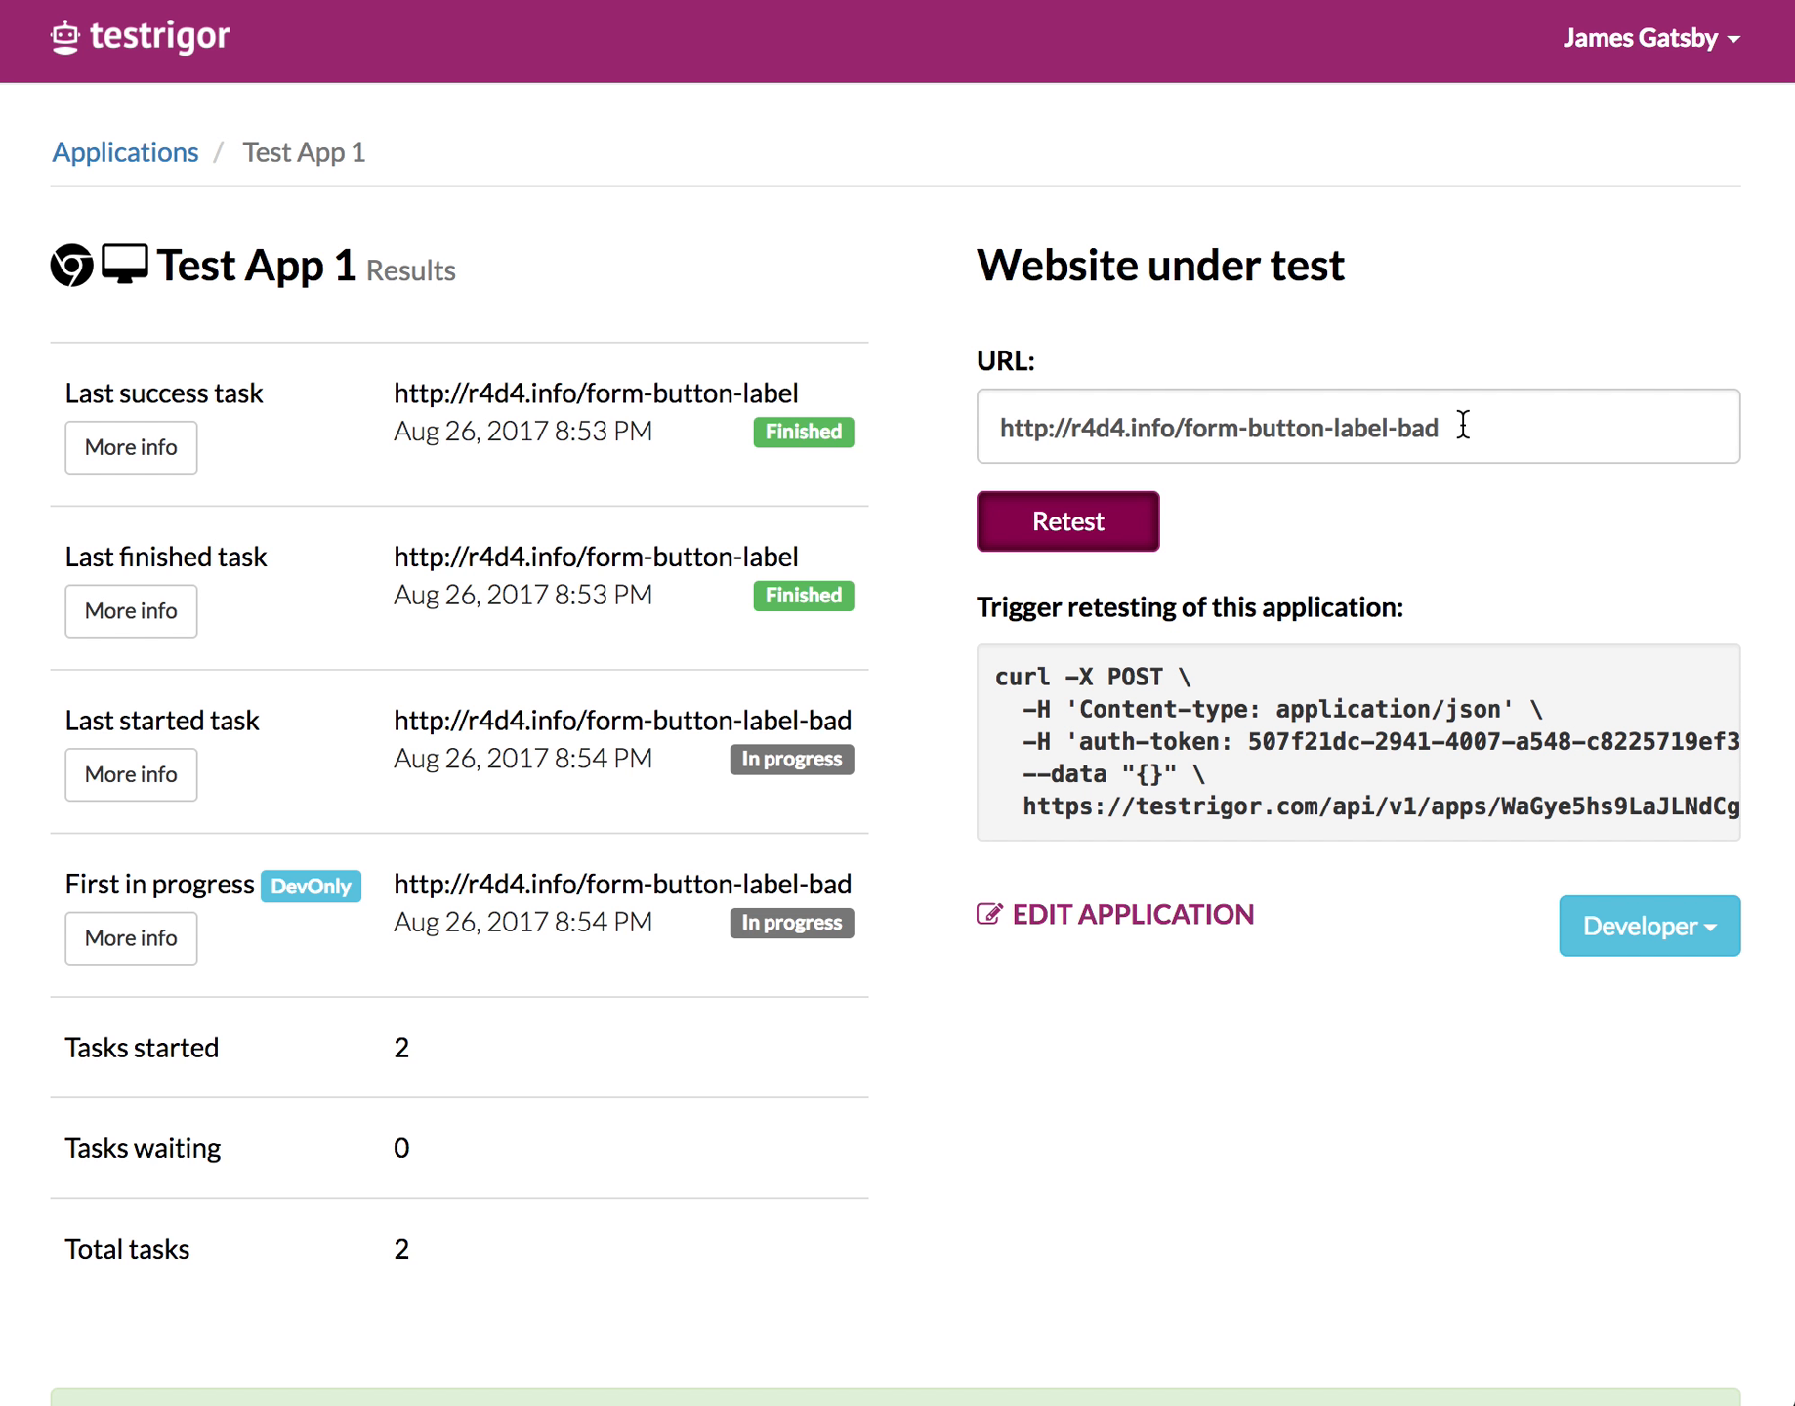
- Examine the retest's progress, task info and the status and description of each step in its scenario
{"action": "scroll", "coordinate": [1146, 931], "scroll_direction": "down", "scroll_amount": 10}
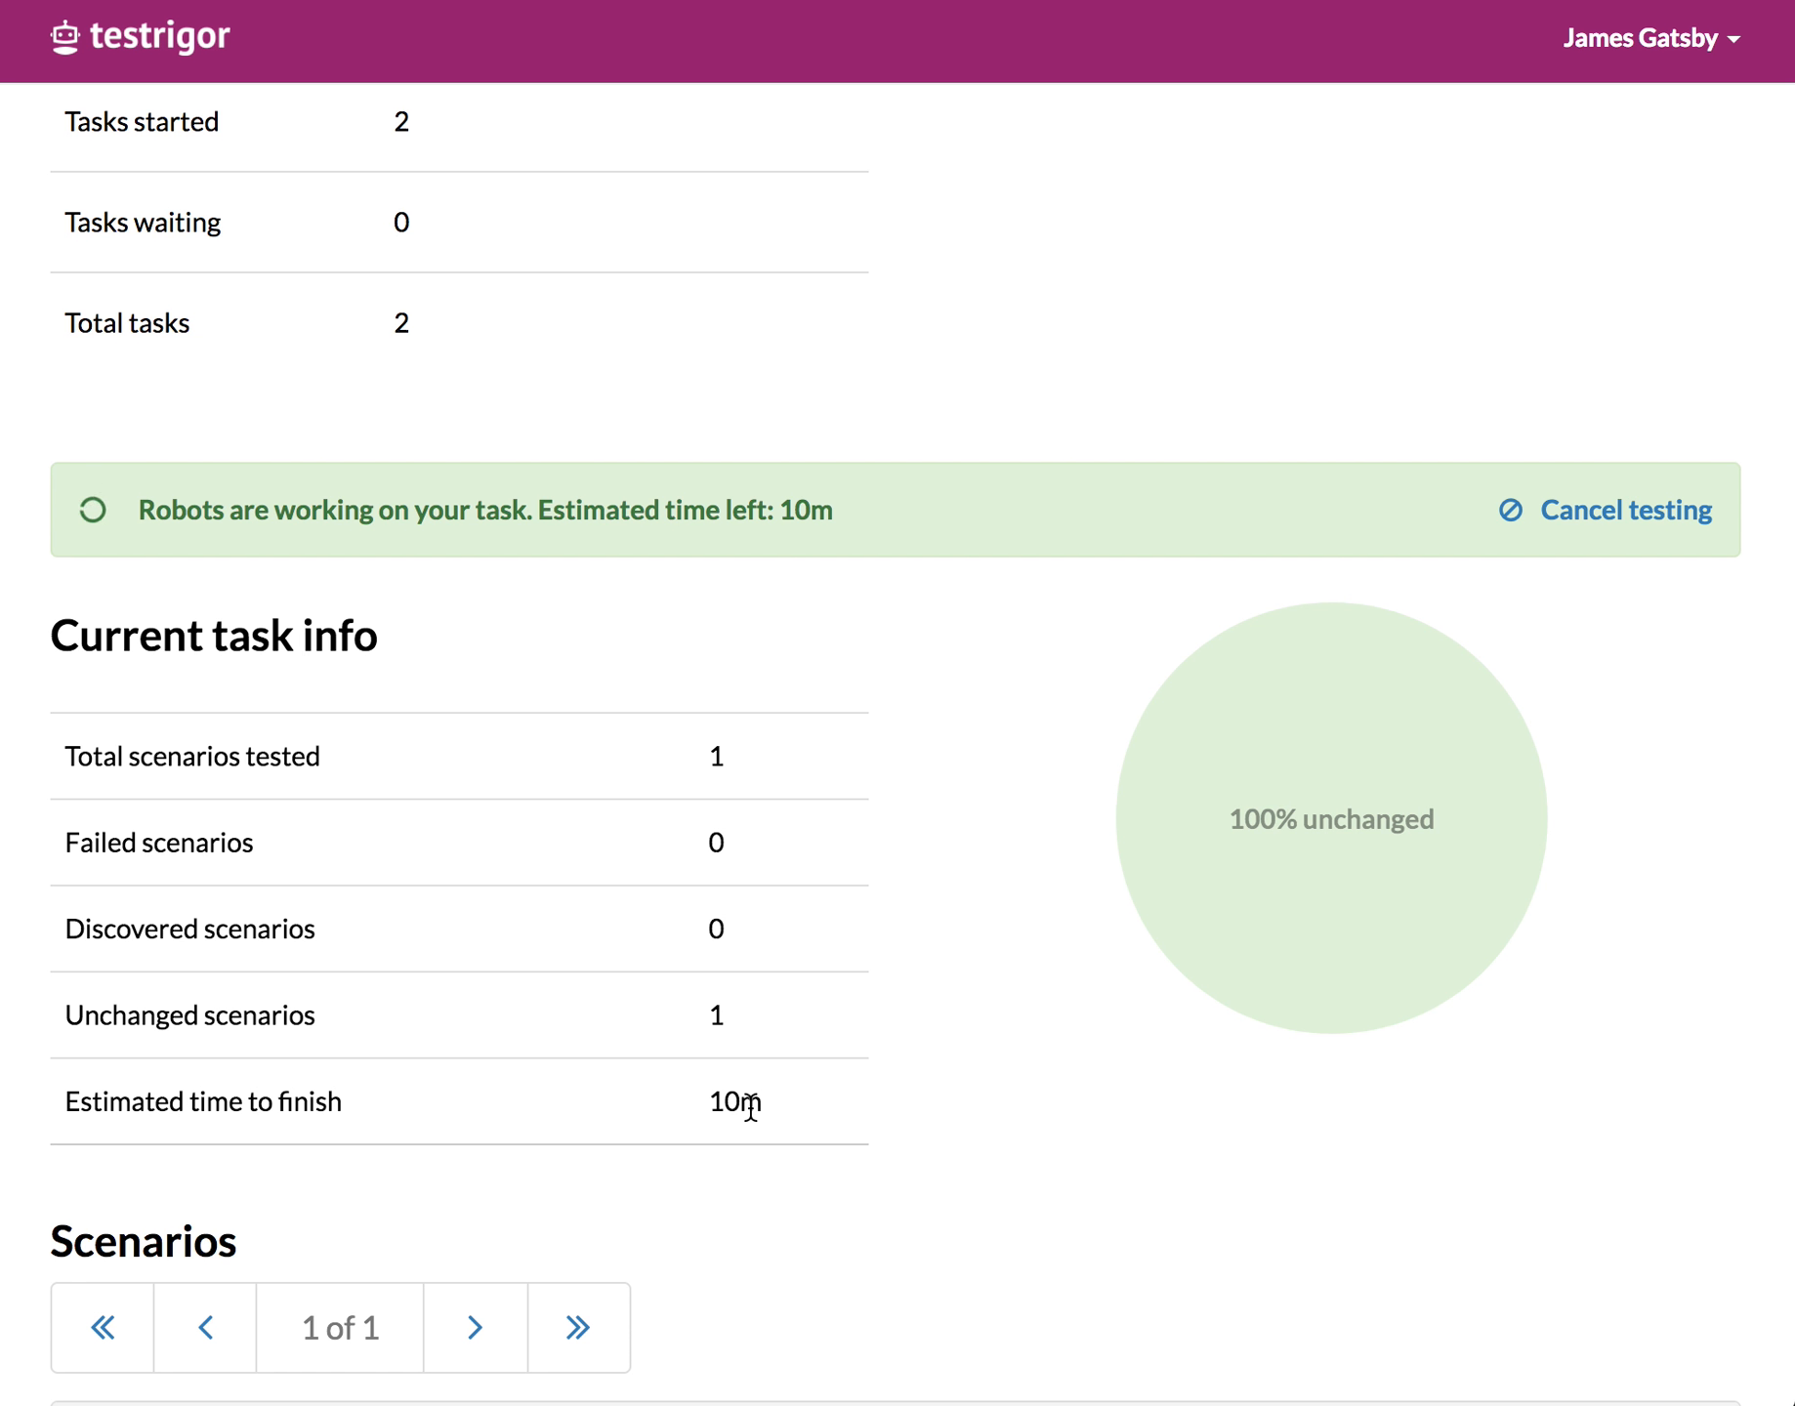
{"action": "scroll", "coordinate": [750, 1108], "scroll_direction": "down", "scroll_amount": 1}
{"action": "scroll", "coordinate": [750, 1109], "scroll_direction": "up", "scroll_amount": 3}
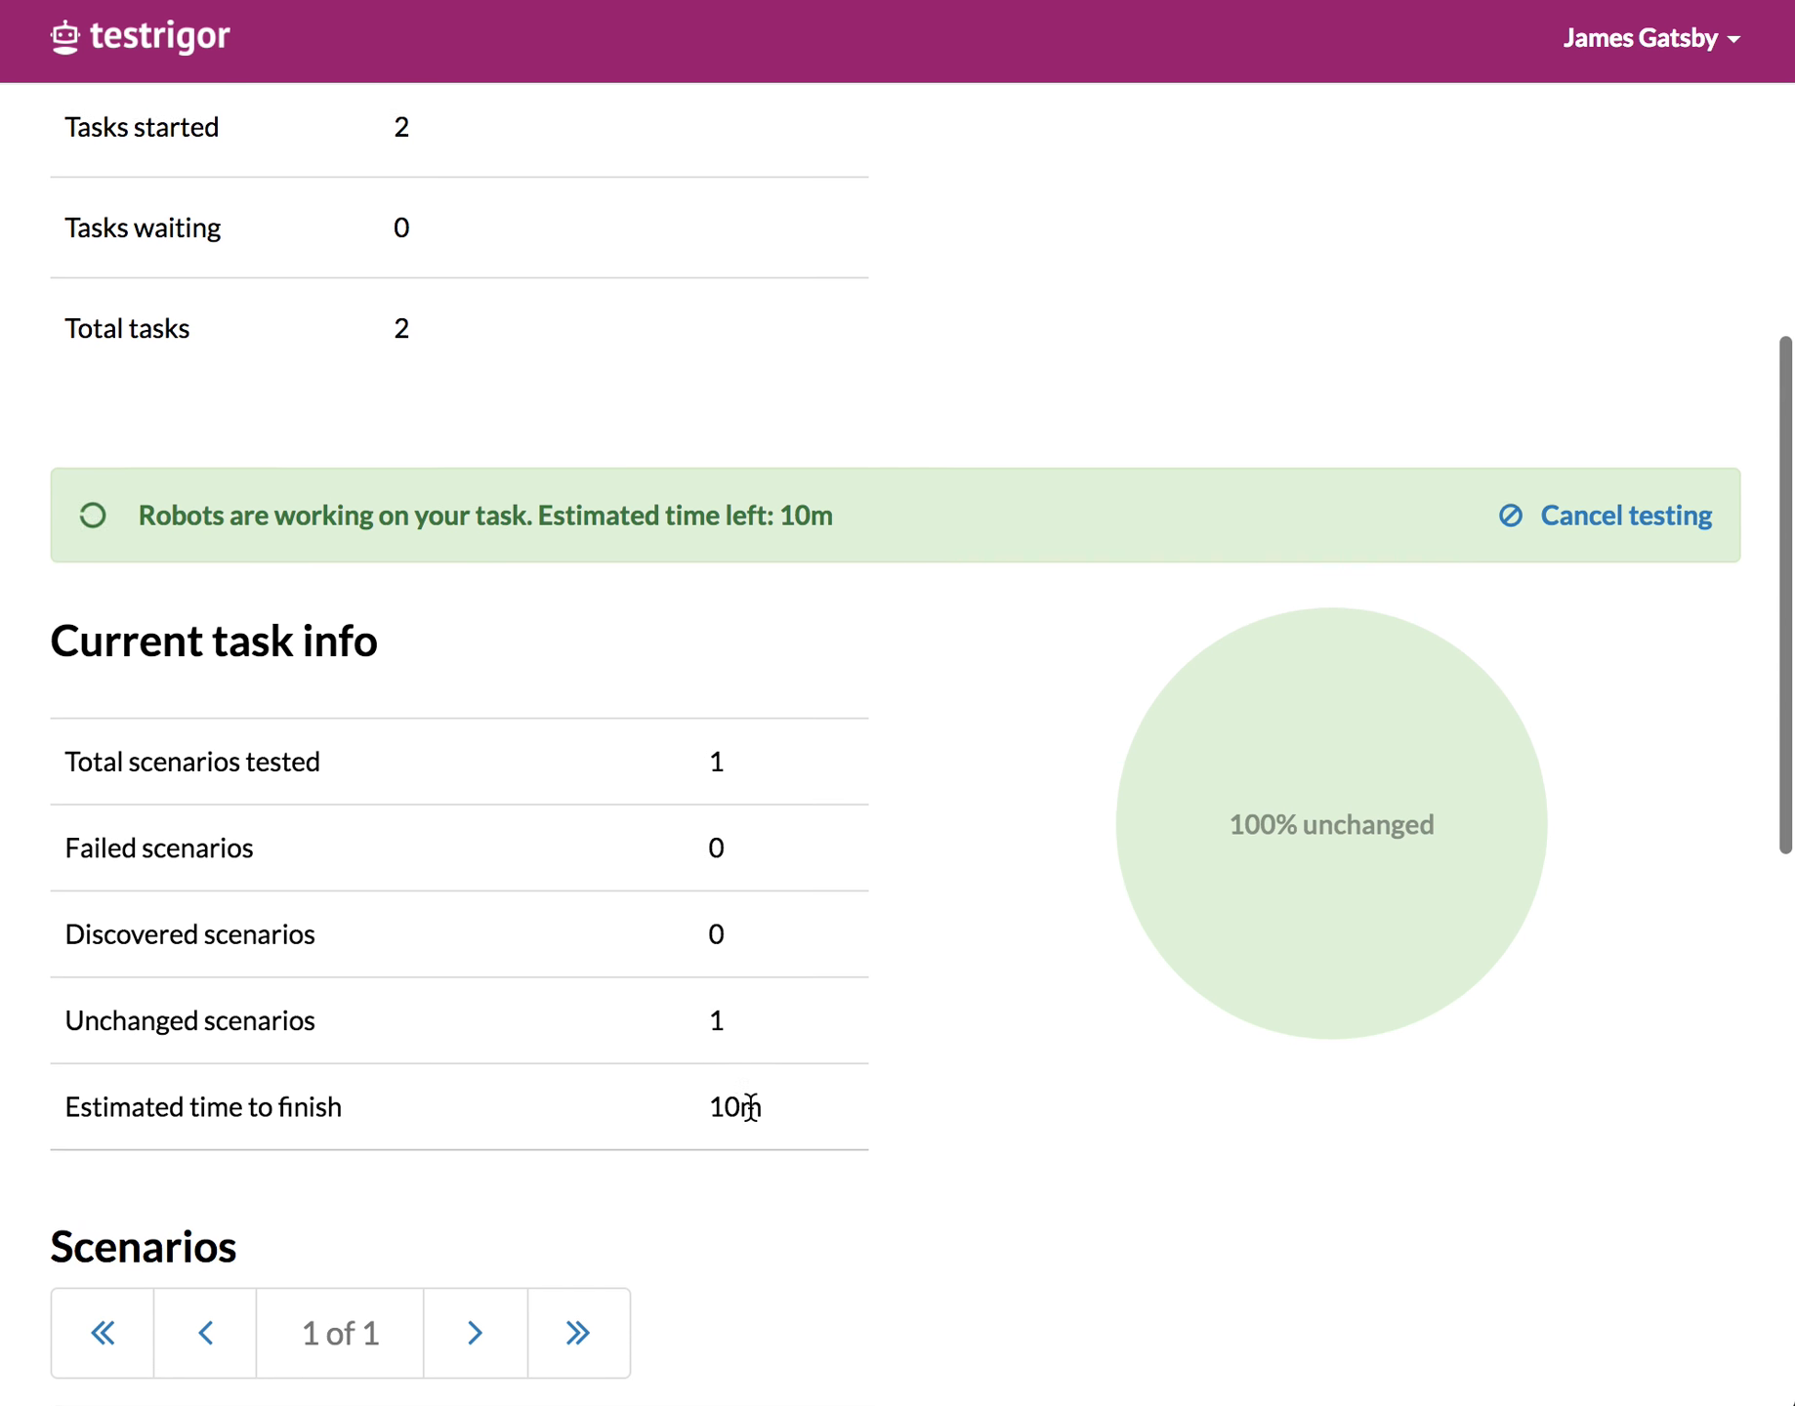
{"action": "scroll", "coordinate": [750, 1109], "scroll_direction": "up", "scroll_amount": 5}
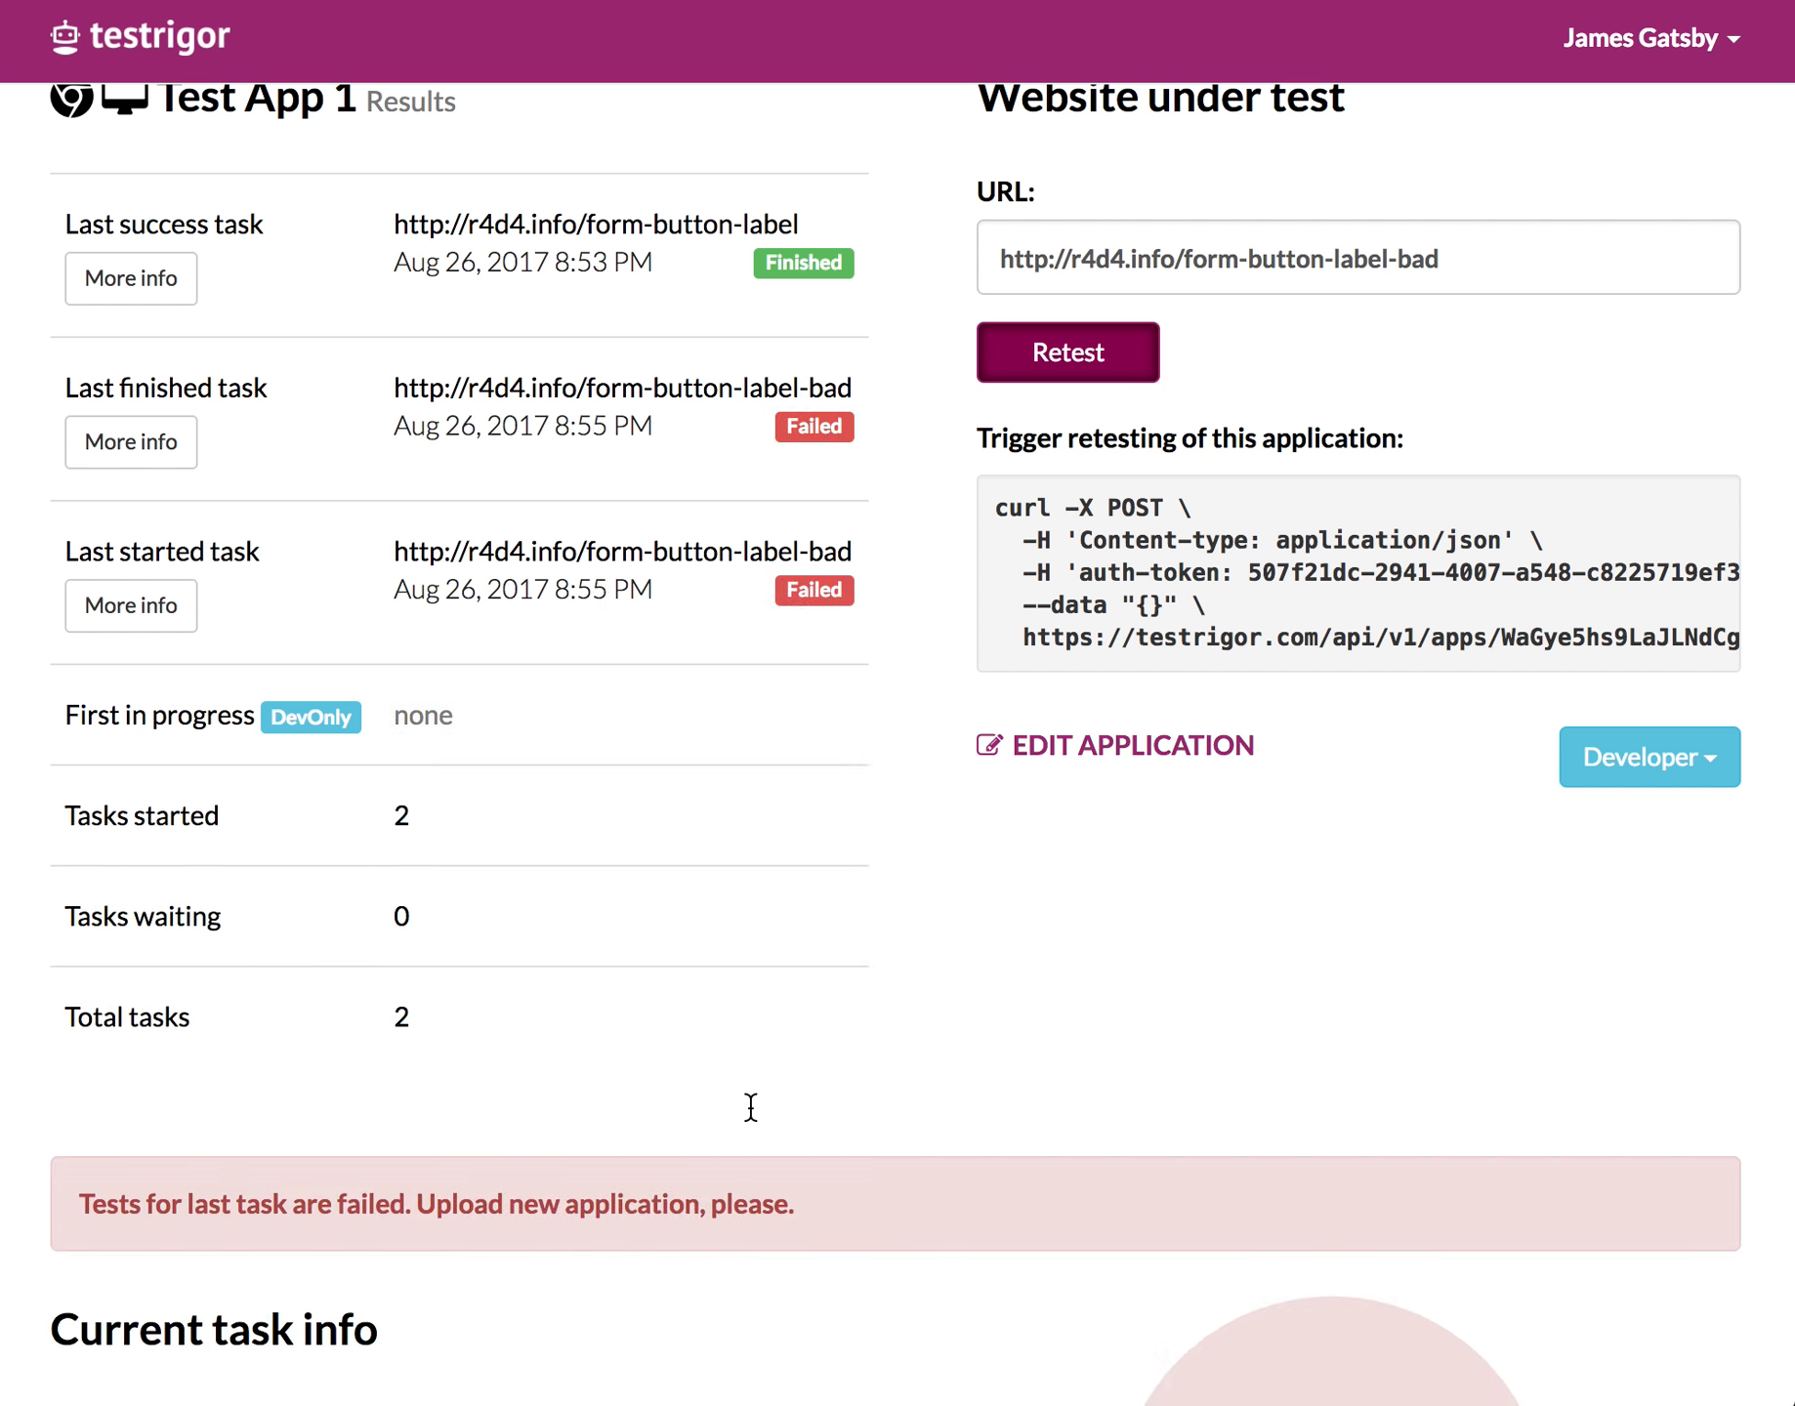
{"action": "scroll", "coordinate": [751, 1107], "scroll_direction": "down", "scroll_amount": 15}
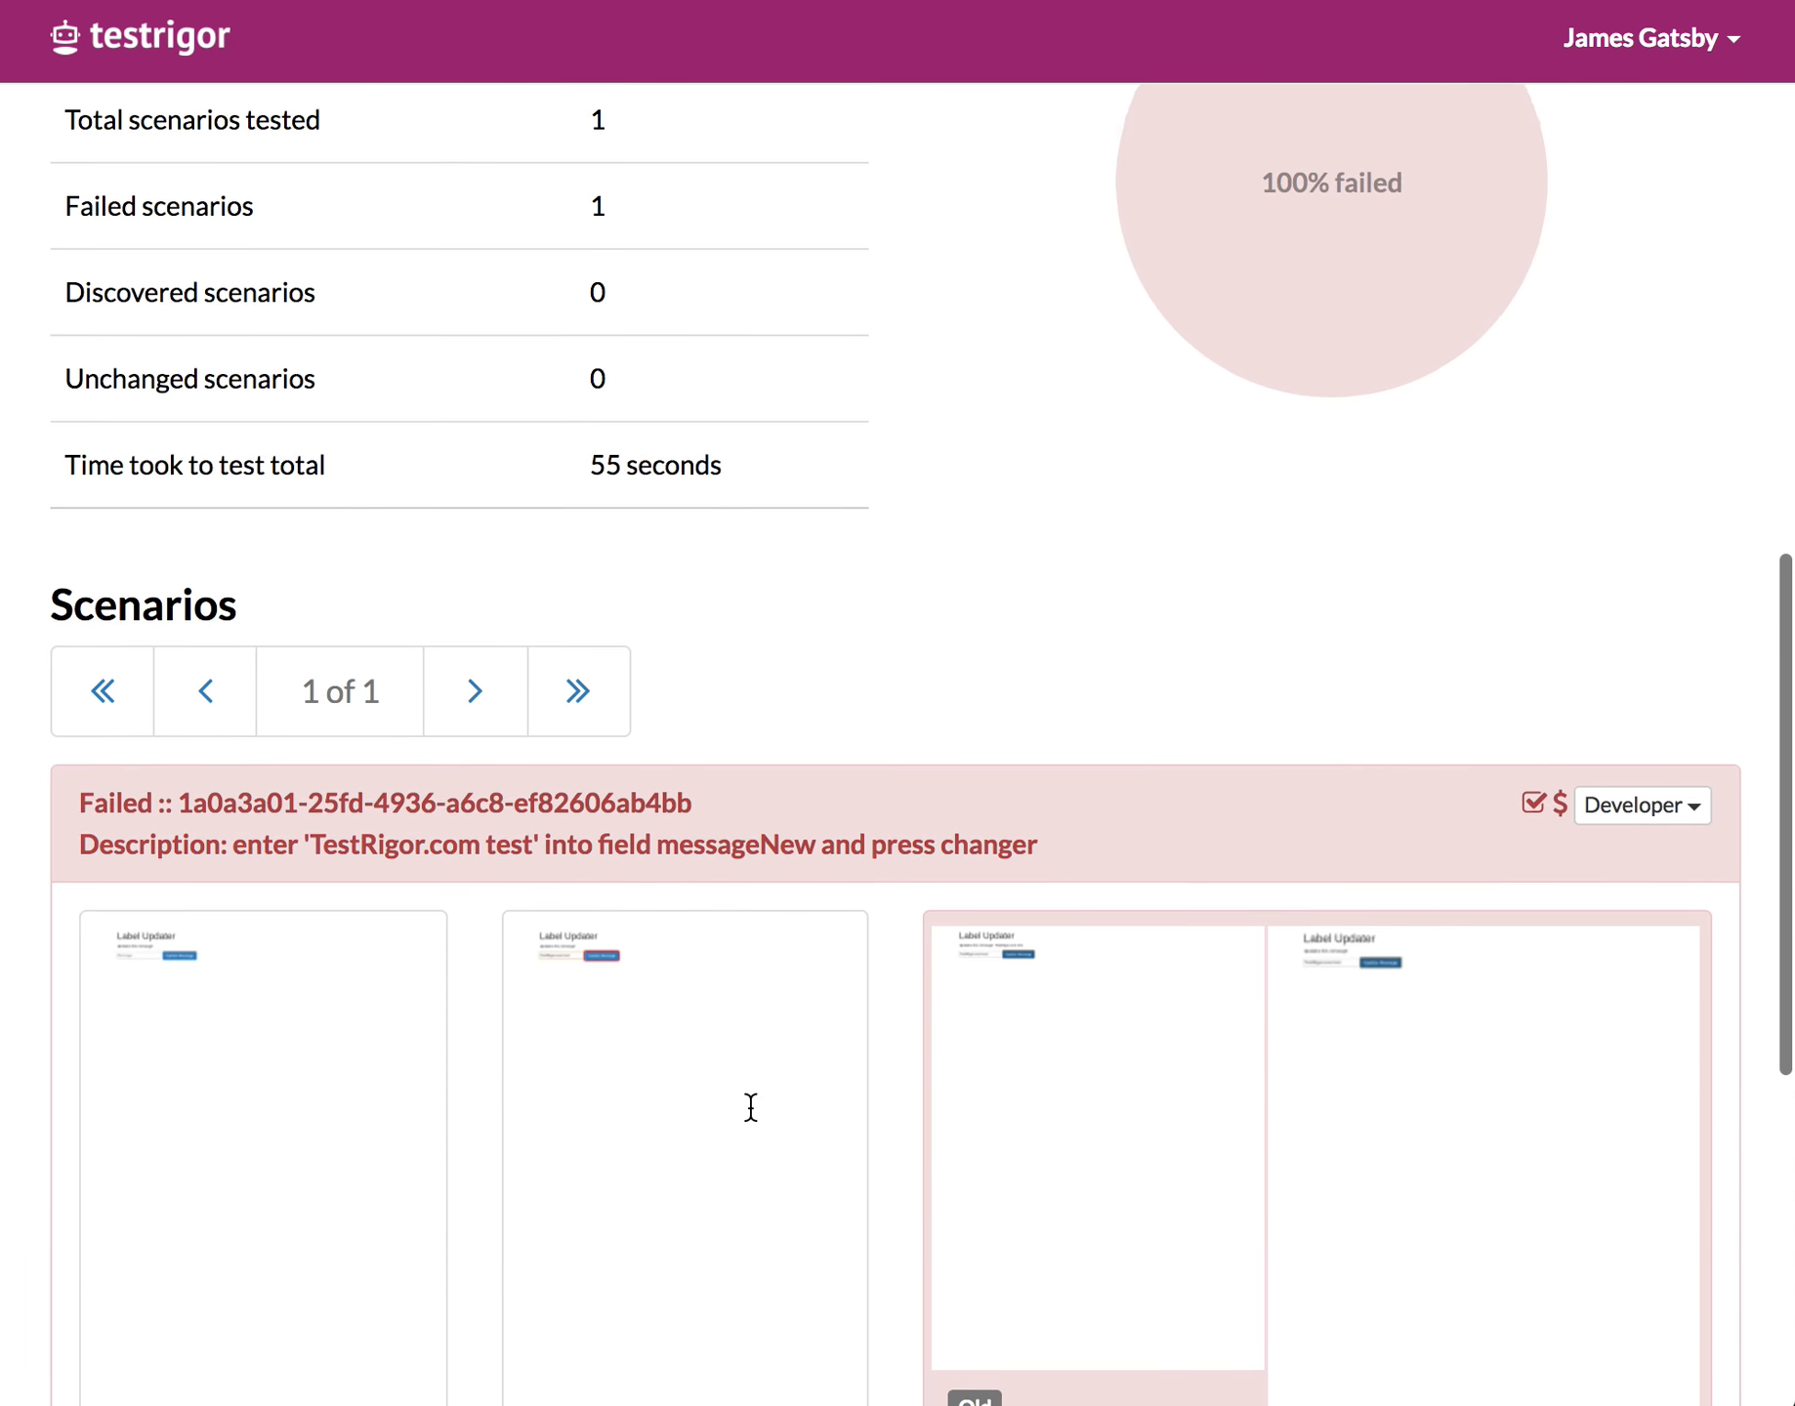
{"action": "scroll", "coordinate": [751, 1106], "scroll_direction": "down", "scroll_amount": 2}
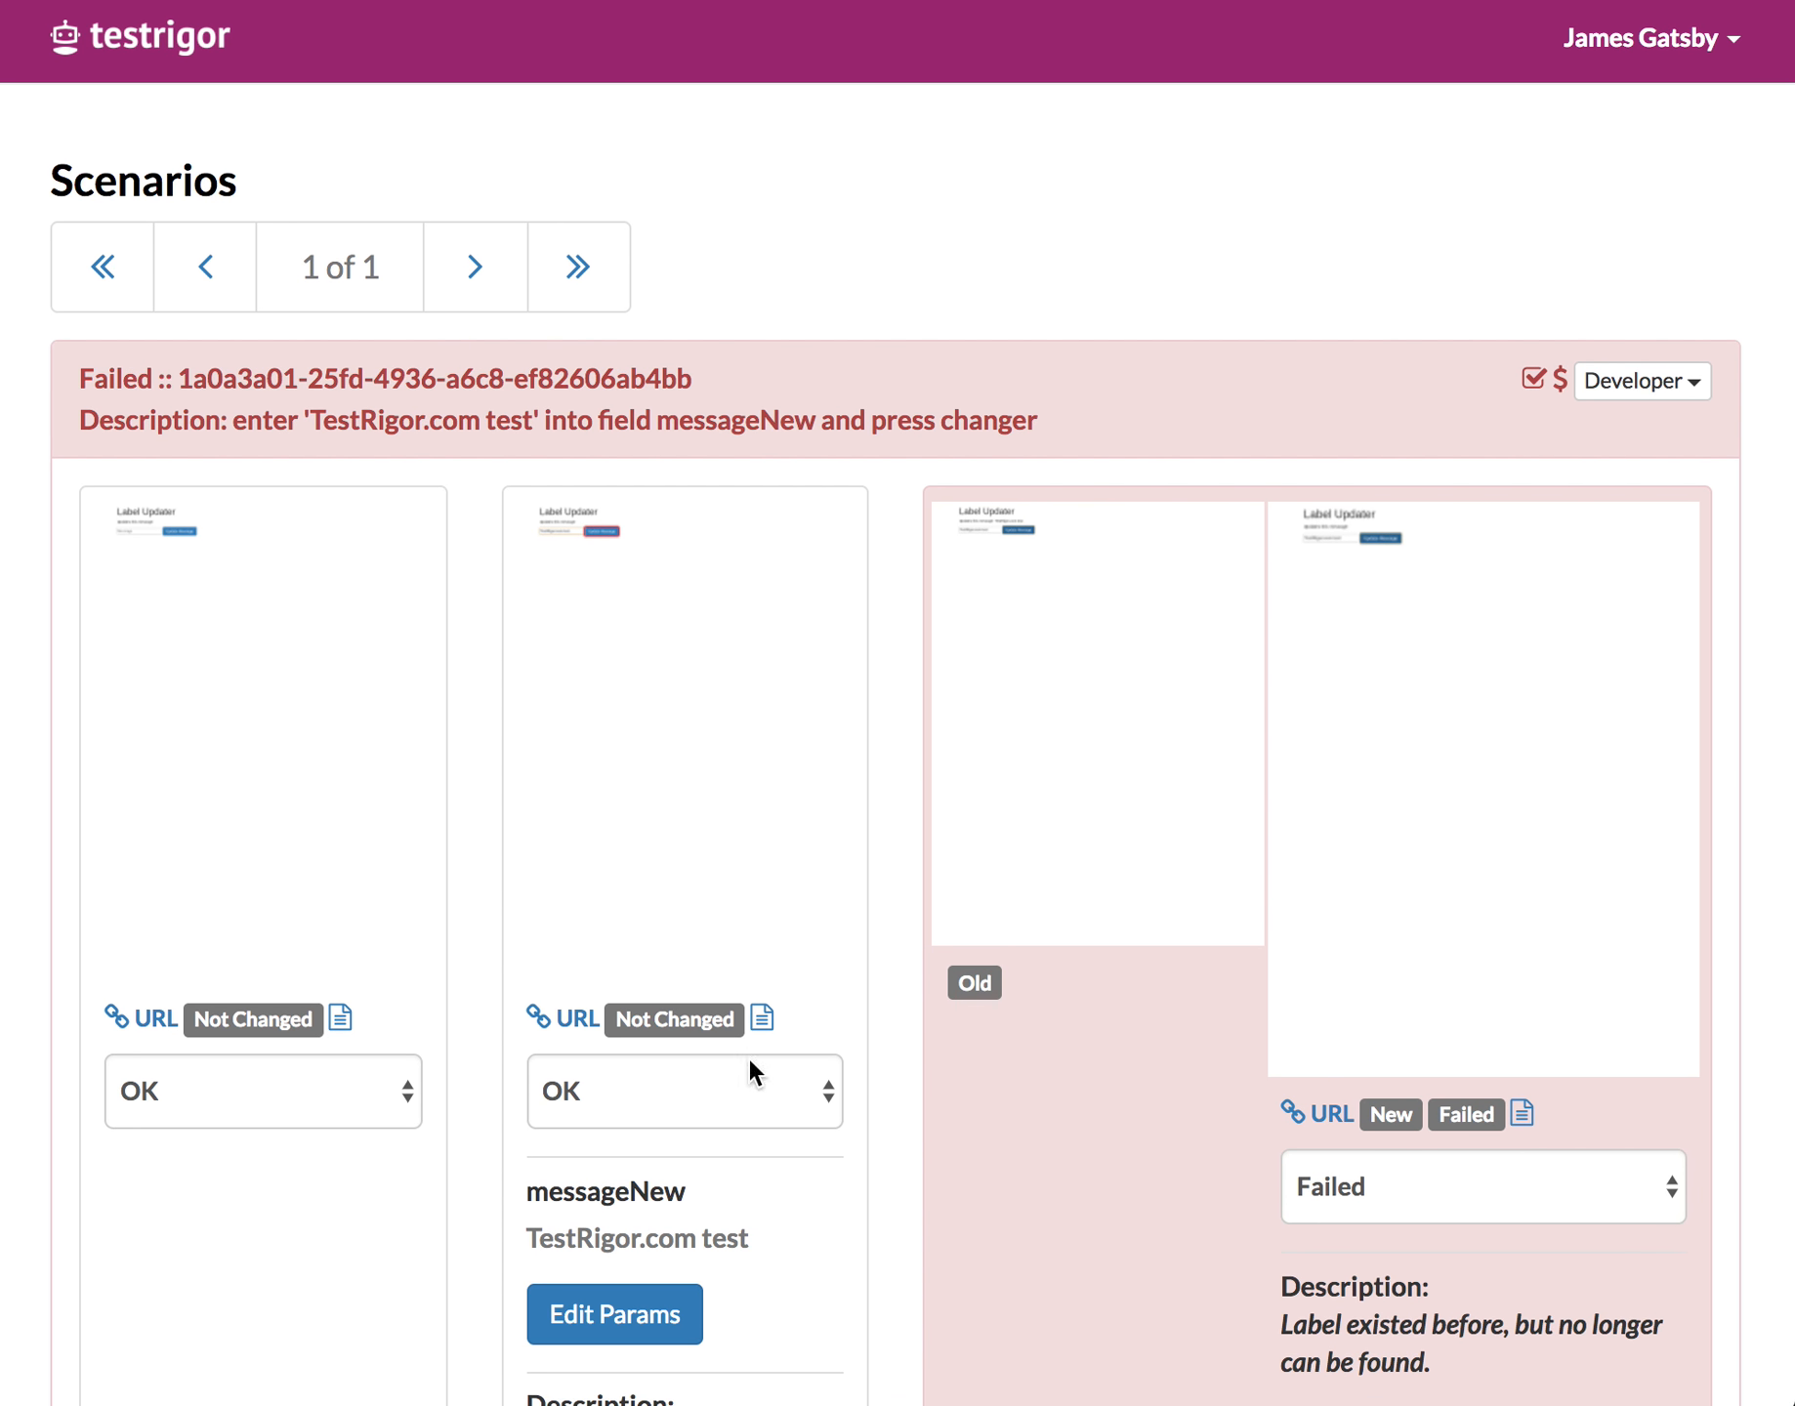
{"action": "scroll", "coordinate": [856, 337], "scroll_direction": "up", "scroll_amount": 8}
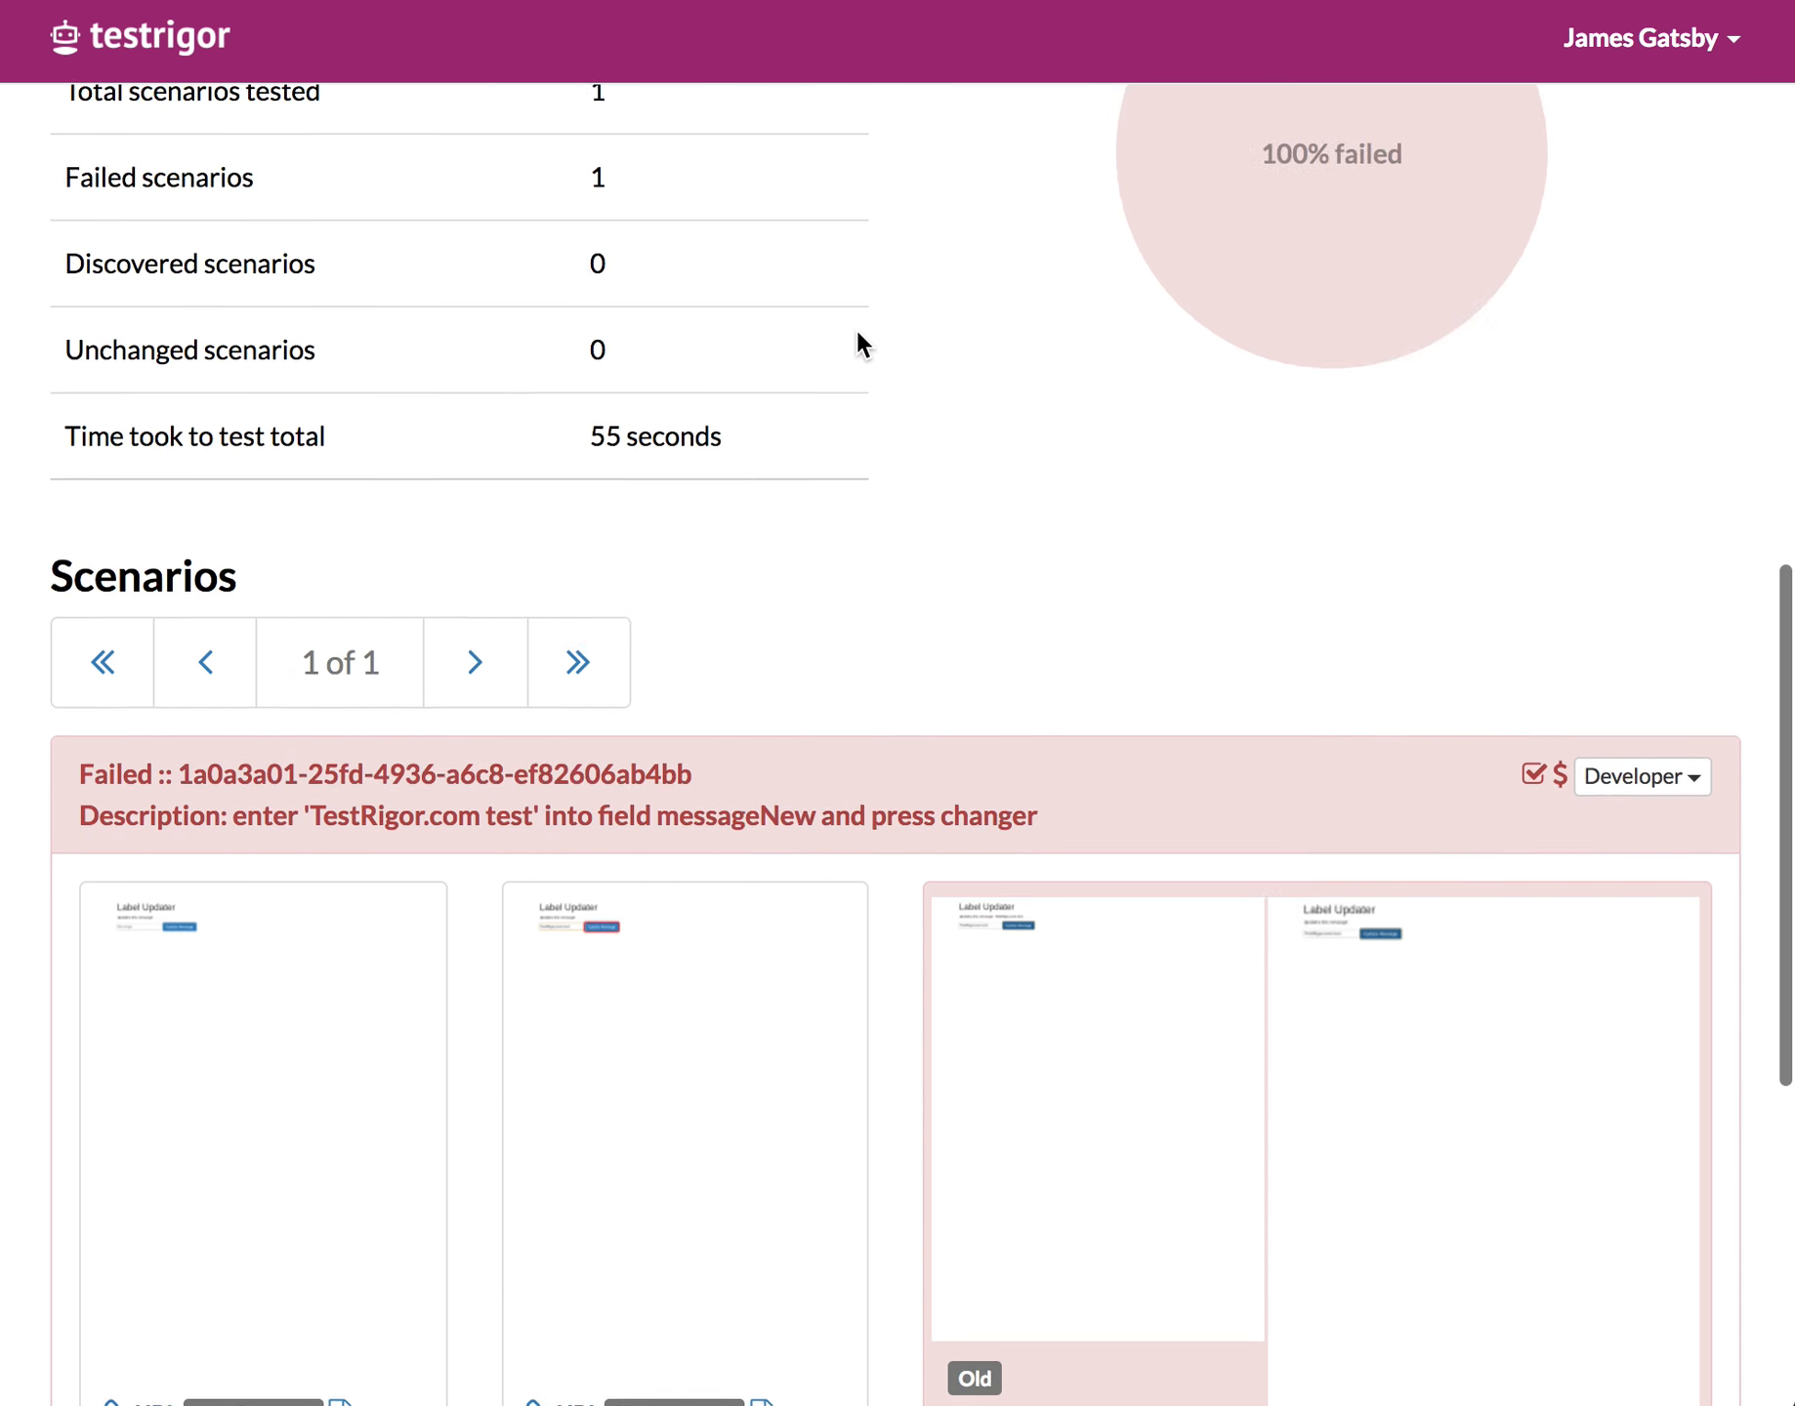
{"action": "scroll", "coordinate": [856, 333], "scroll_direction": "down", "scroll_amount": 9}
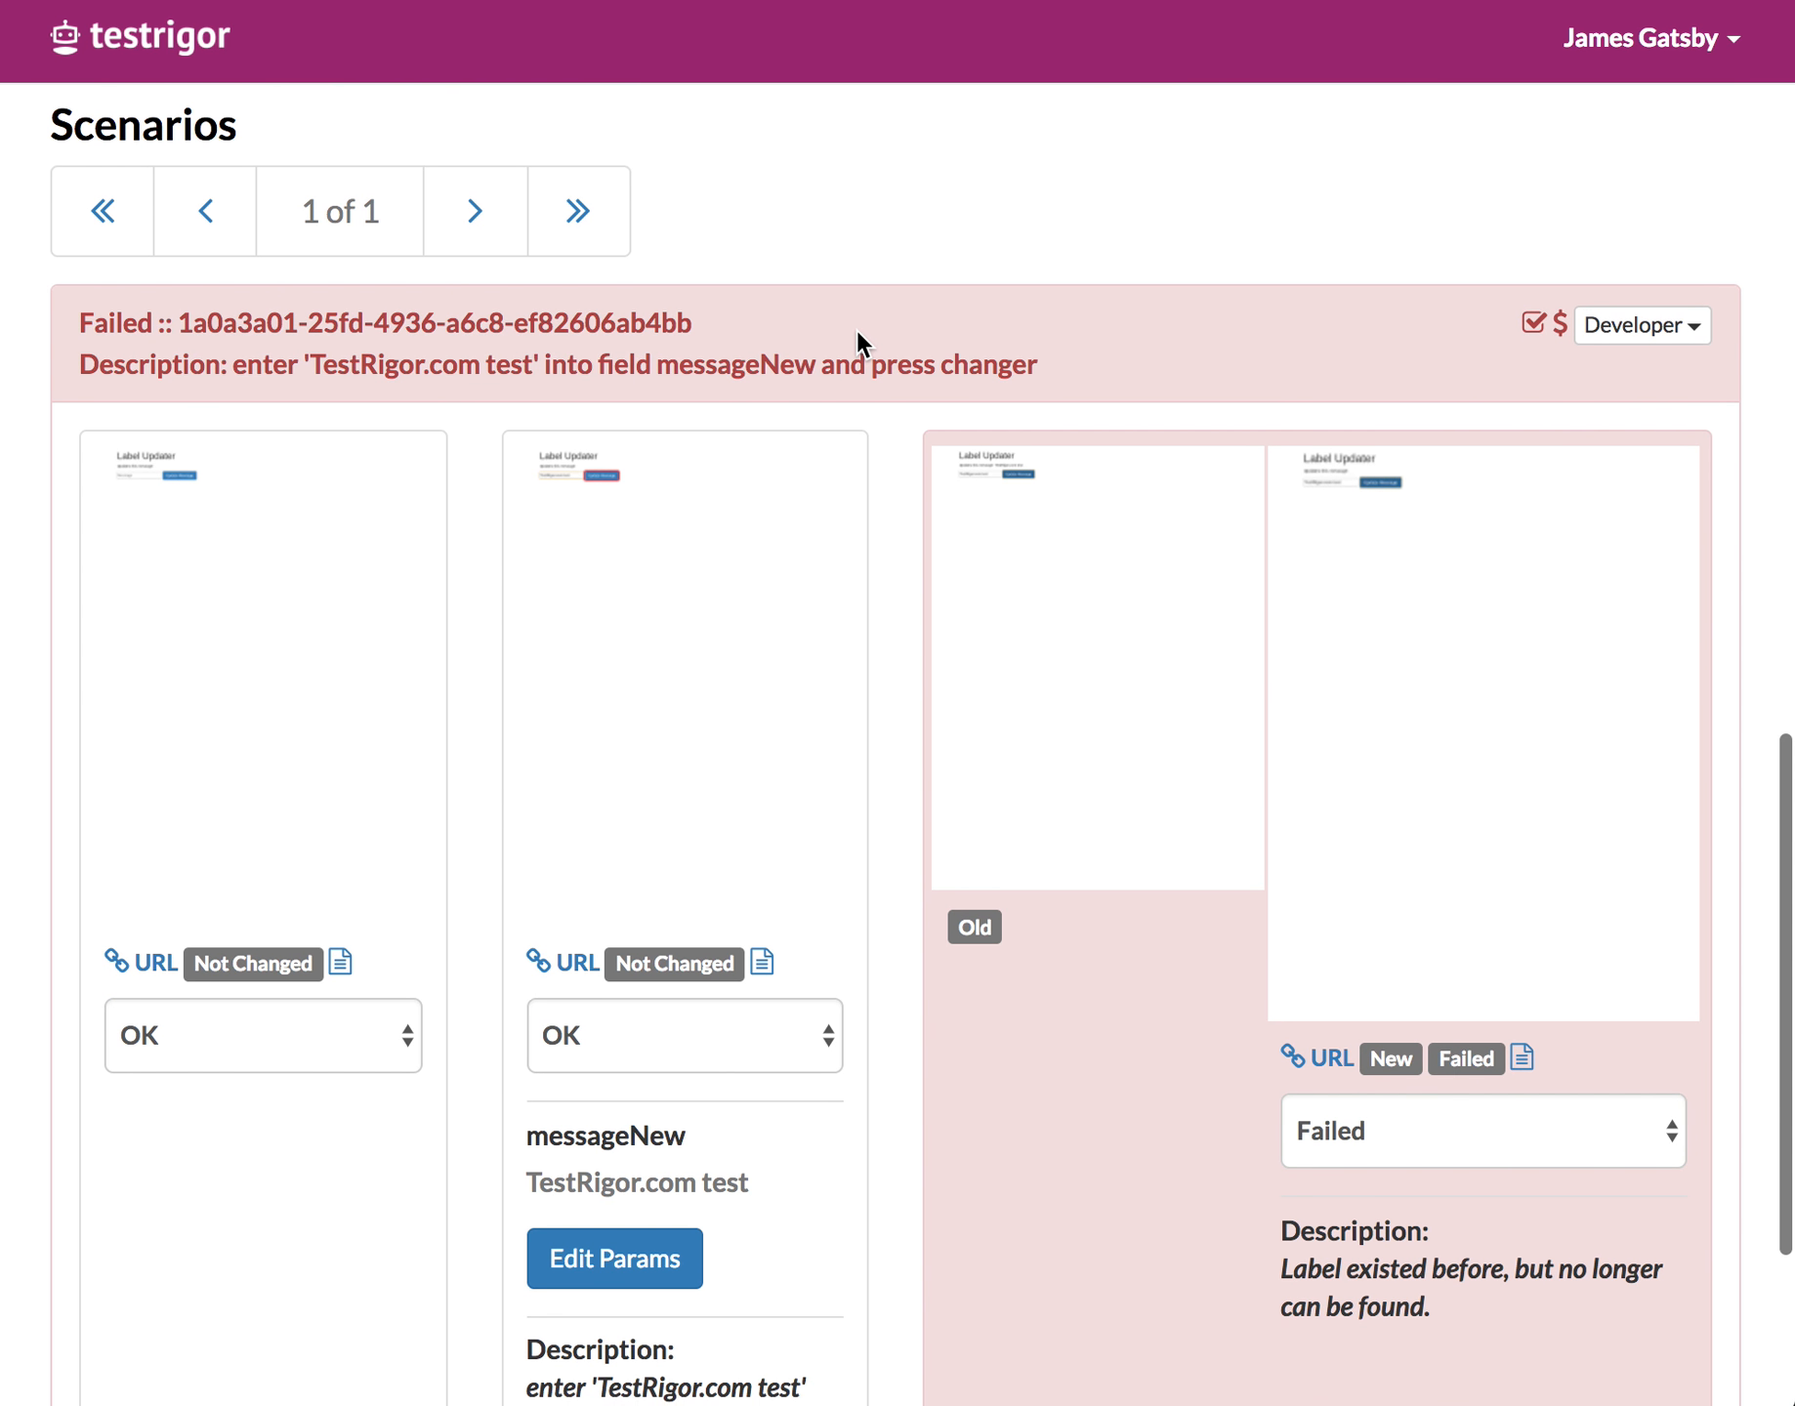
{"action": "scroll", "coordinate": [864, 334], "scroll_direction": "down", "scroll_amount": 1}
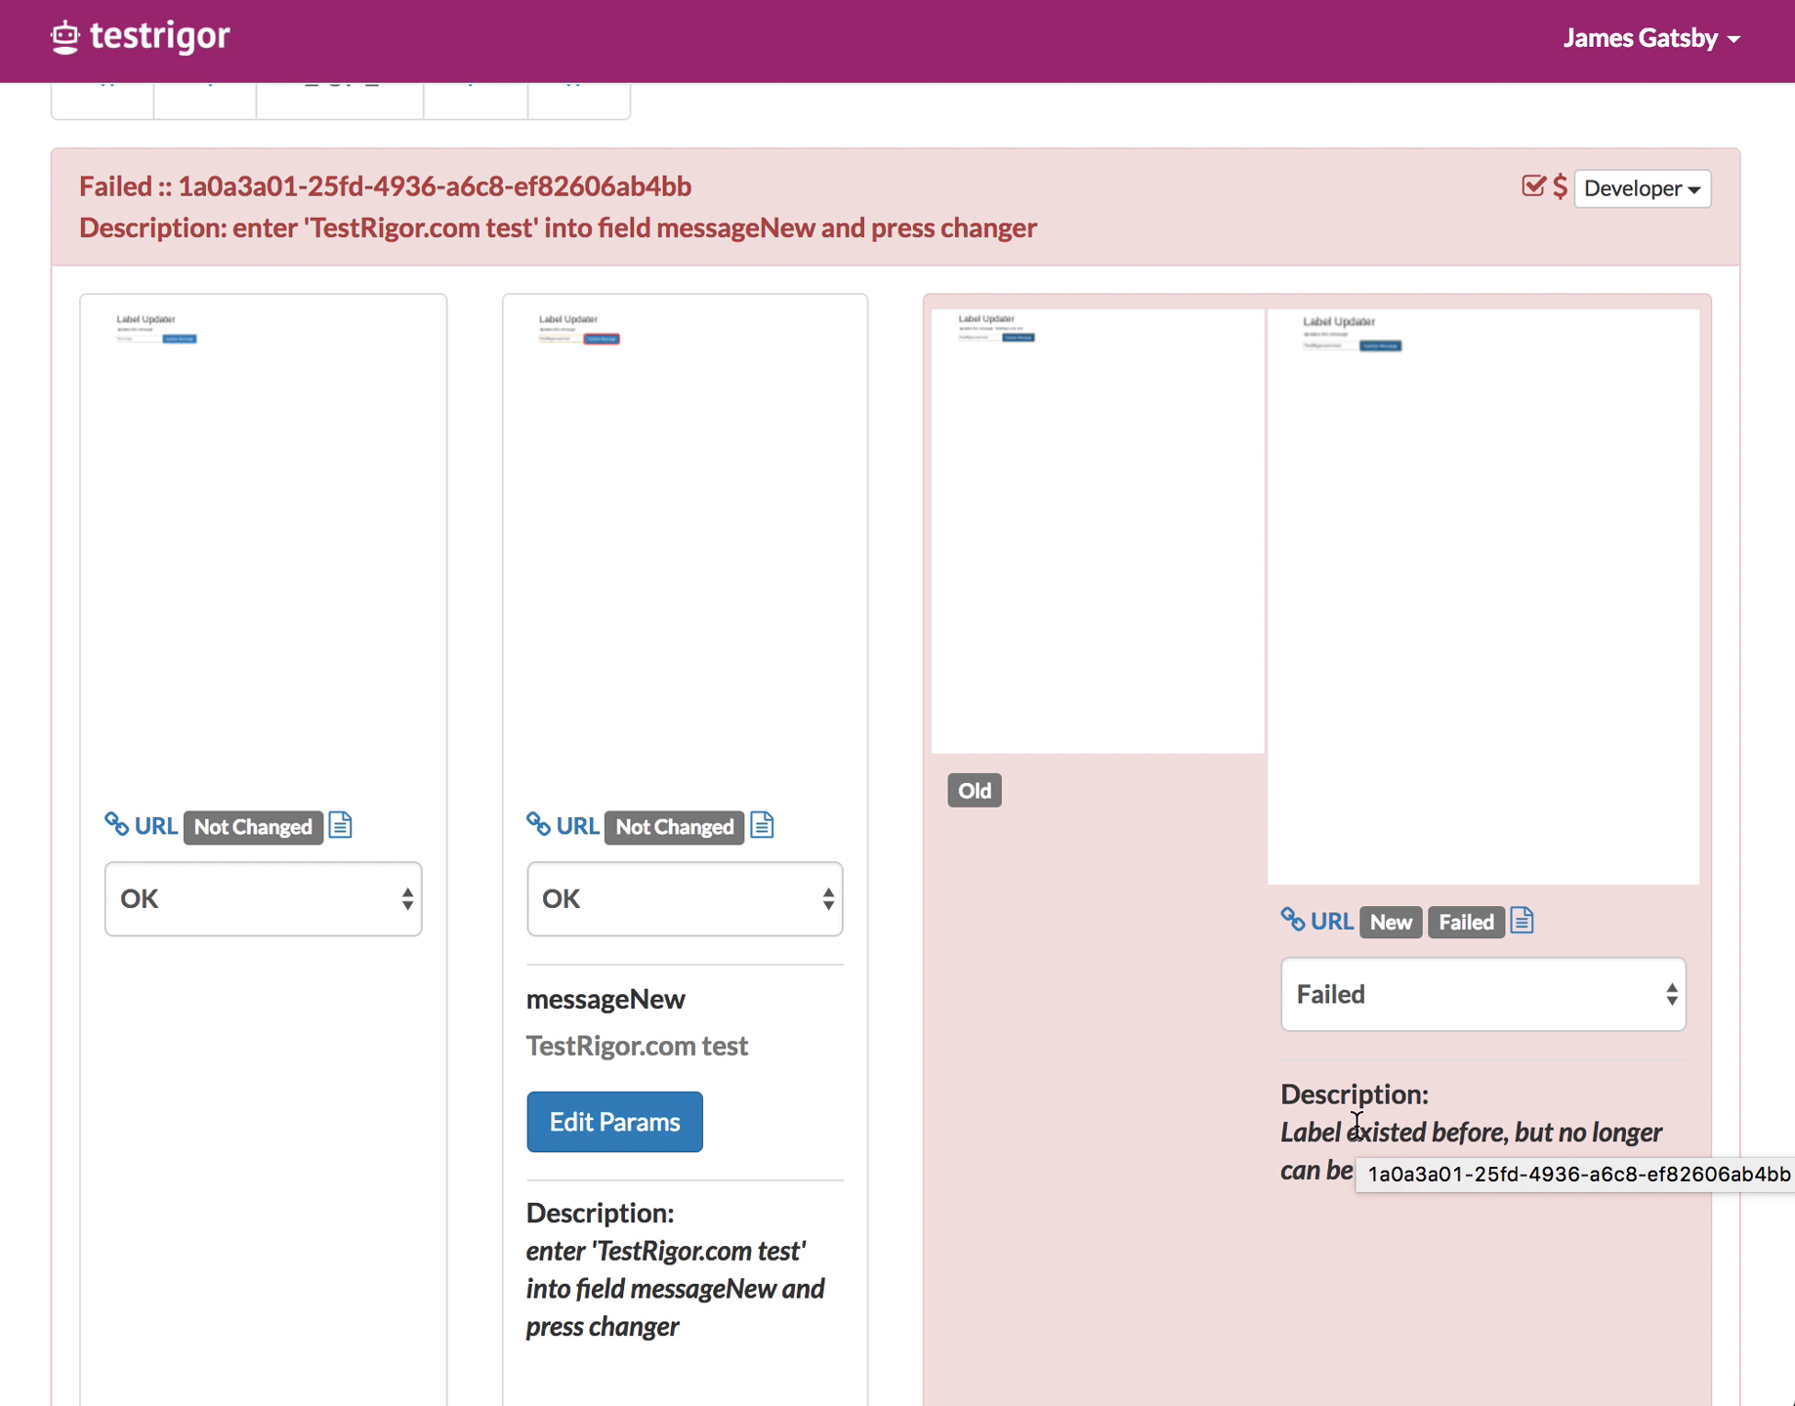
{"action": "scroll", "coordinate": [1356, 1126], "scroll_direction": "down", "scroll_amount": 3}
{"action": "scroll", "coordinate": [1355, 1126], "scroll_direction": "up", "scroll_amount": 3}
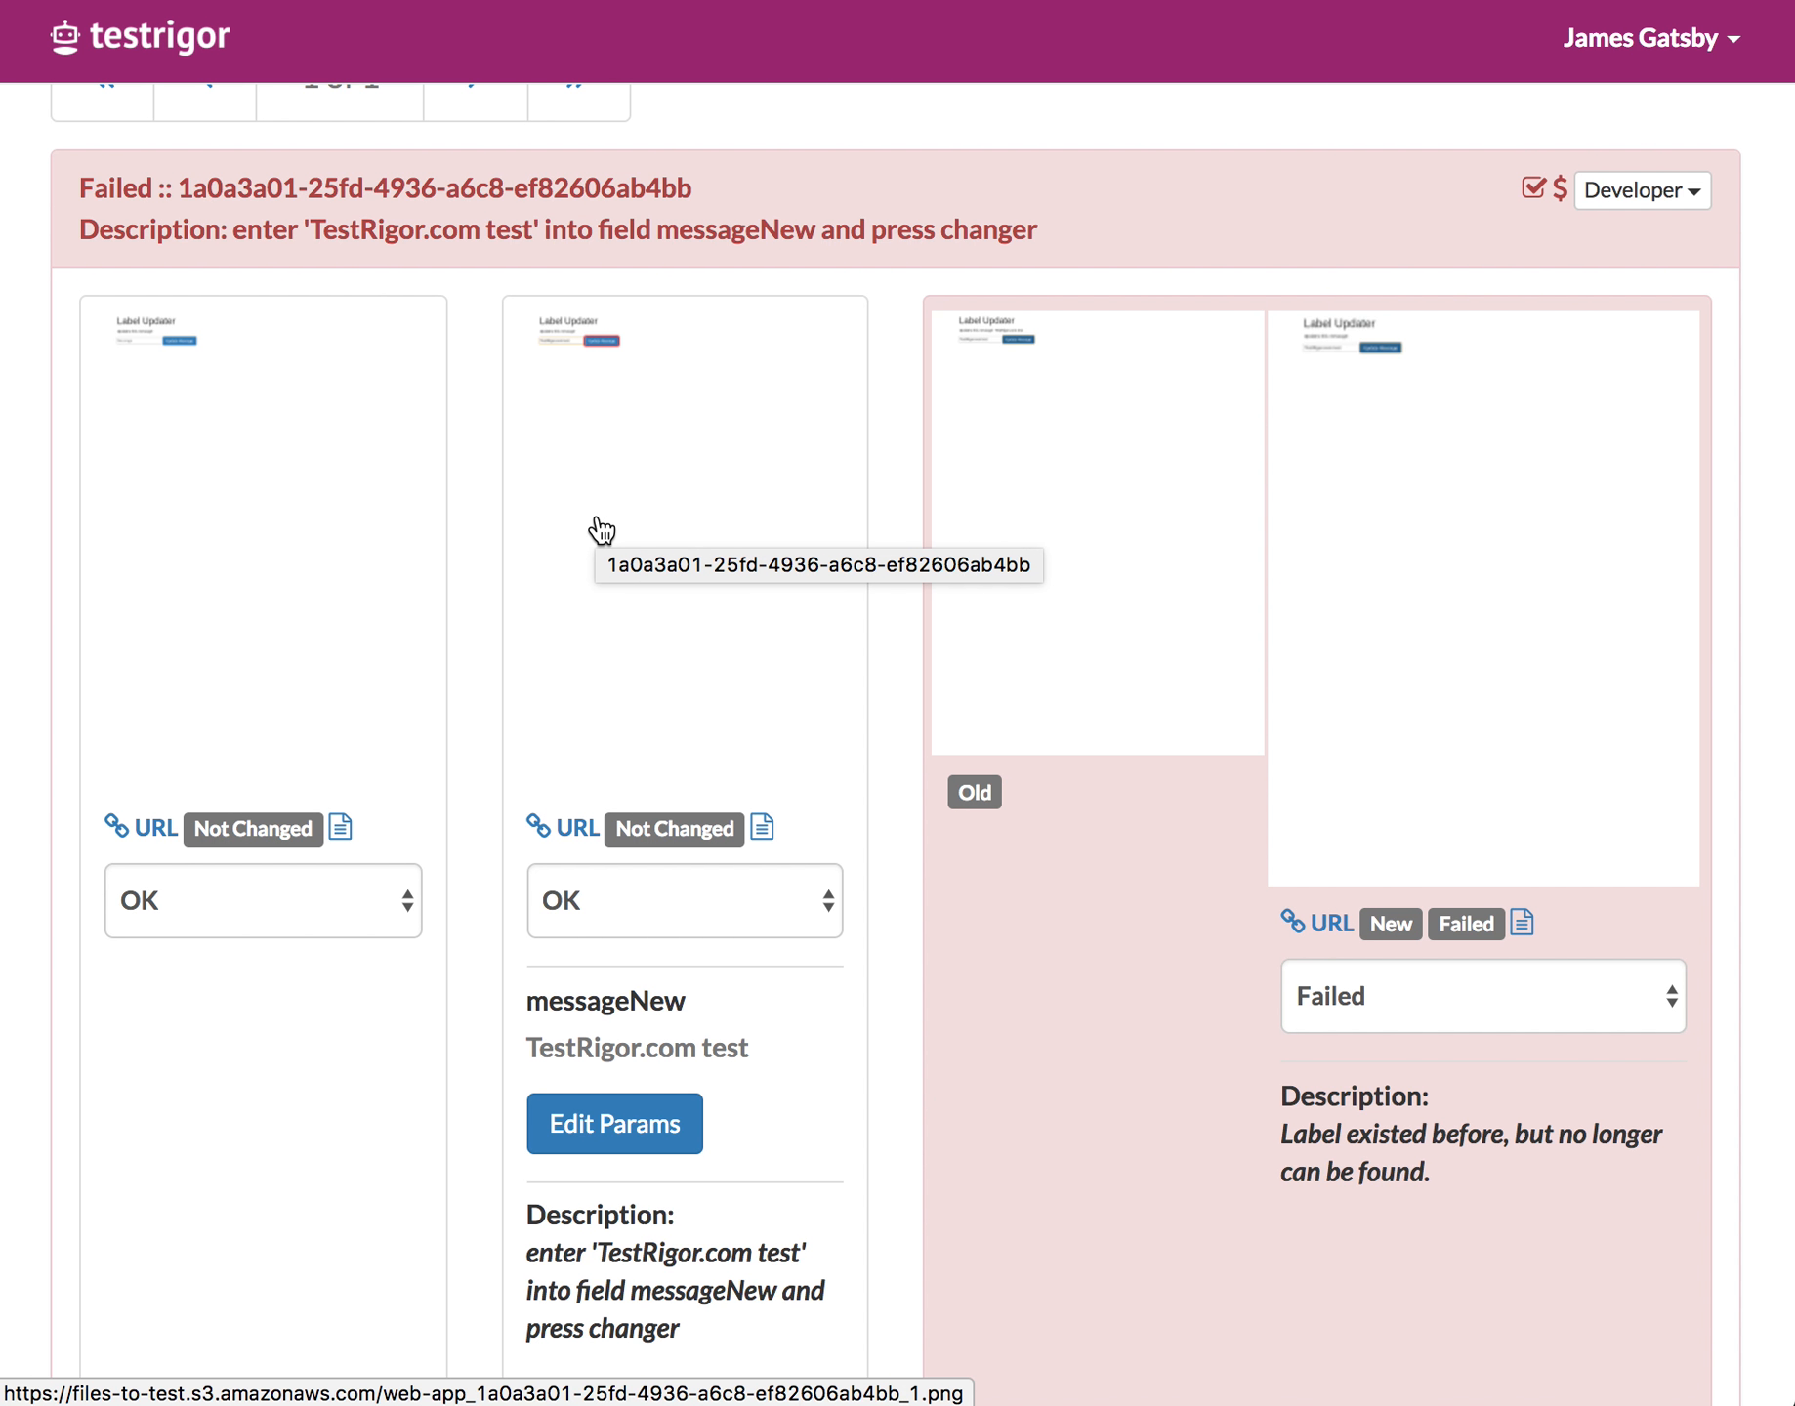
- Compare the enlarged old and new screenshots of the scenario's final step and read its failure description
{"action": "left_click", "coordinate": [1091, 500]}
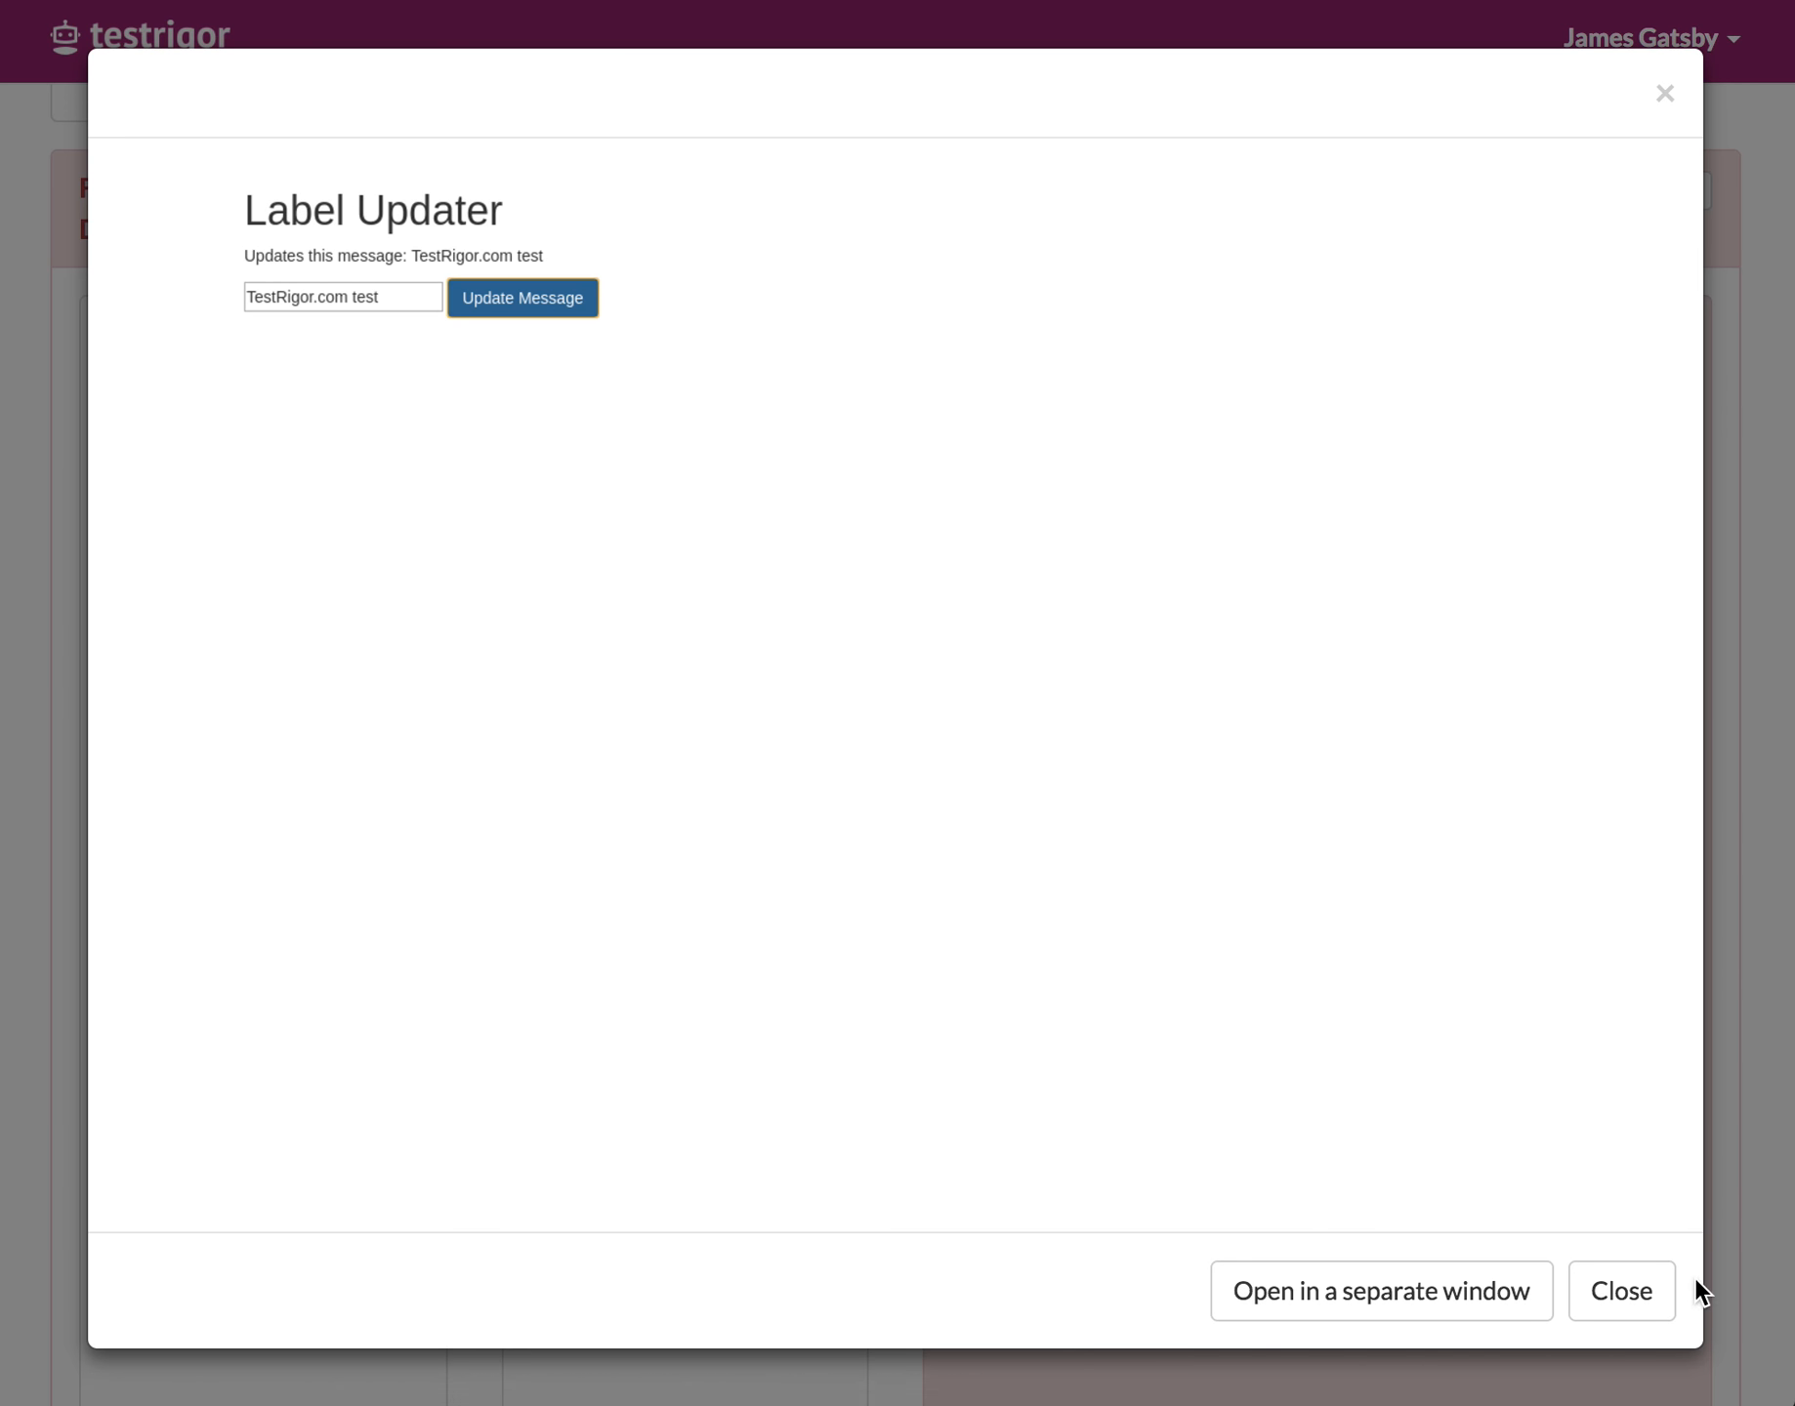
{"action": "left_click", "coordinate": [1637, 1307]}
{"action": "left_click", "coordinate": [1532, 737]}
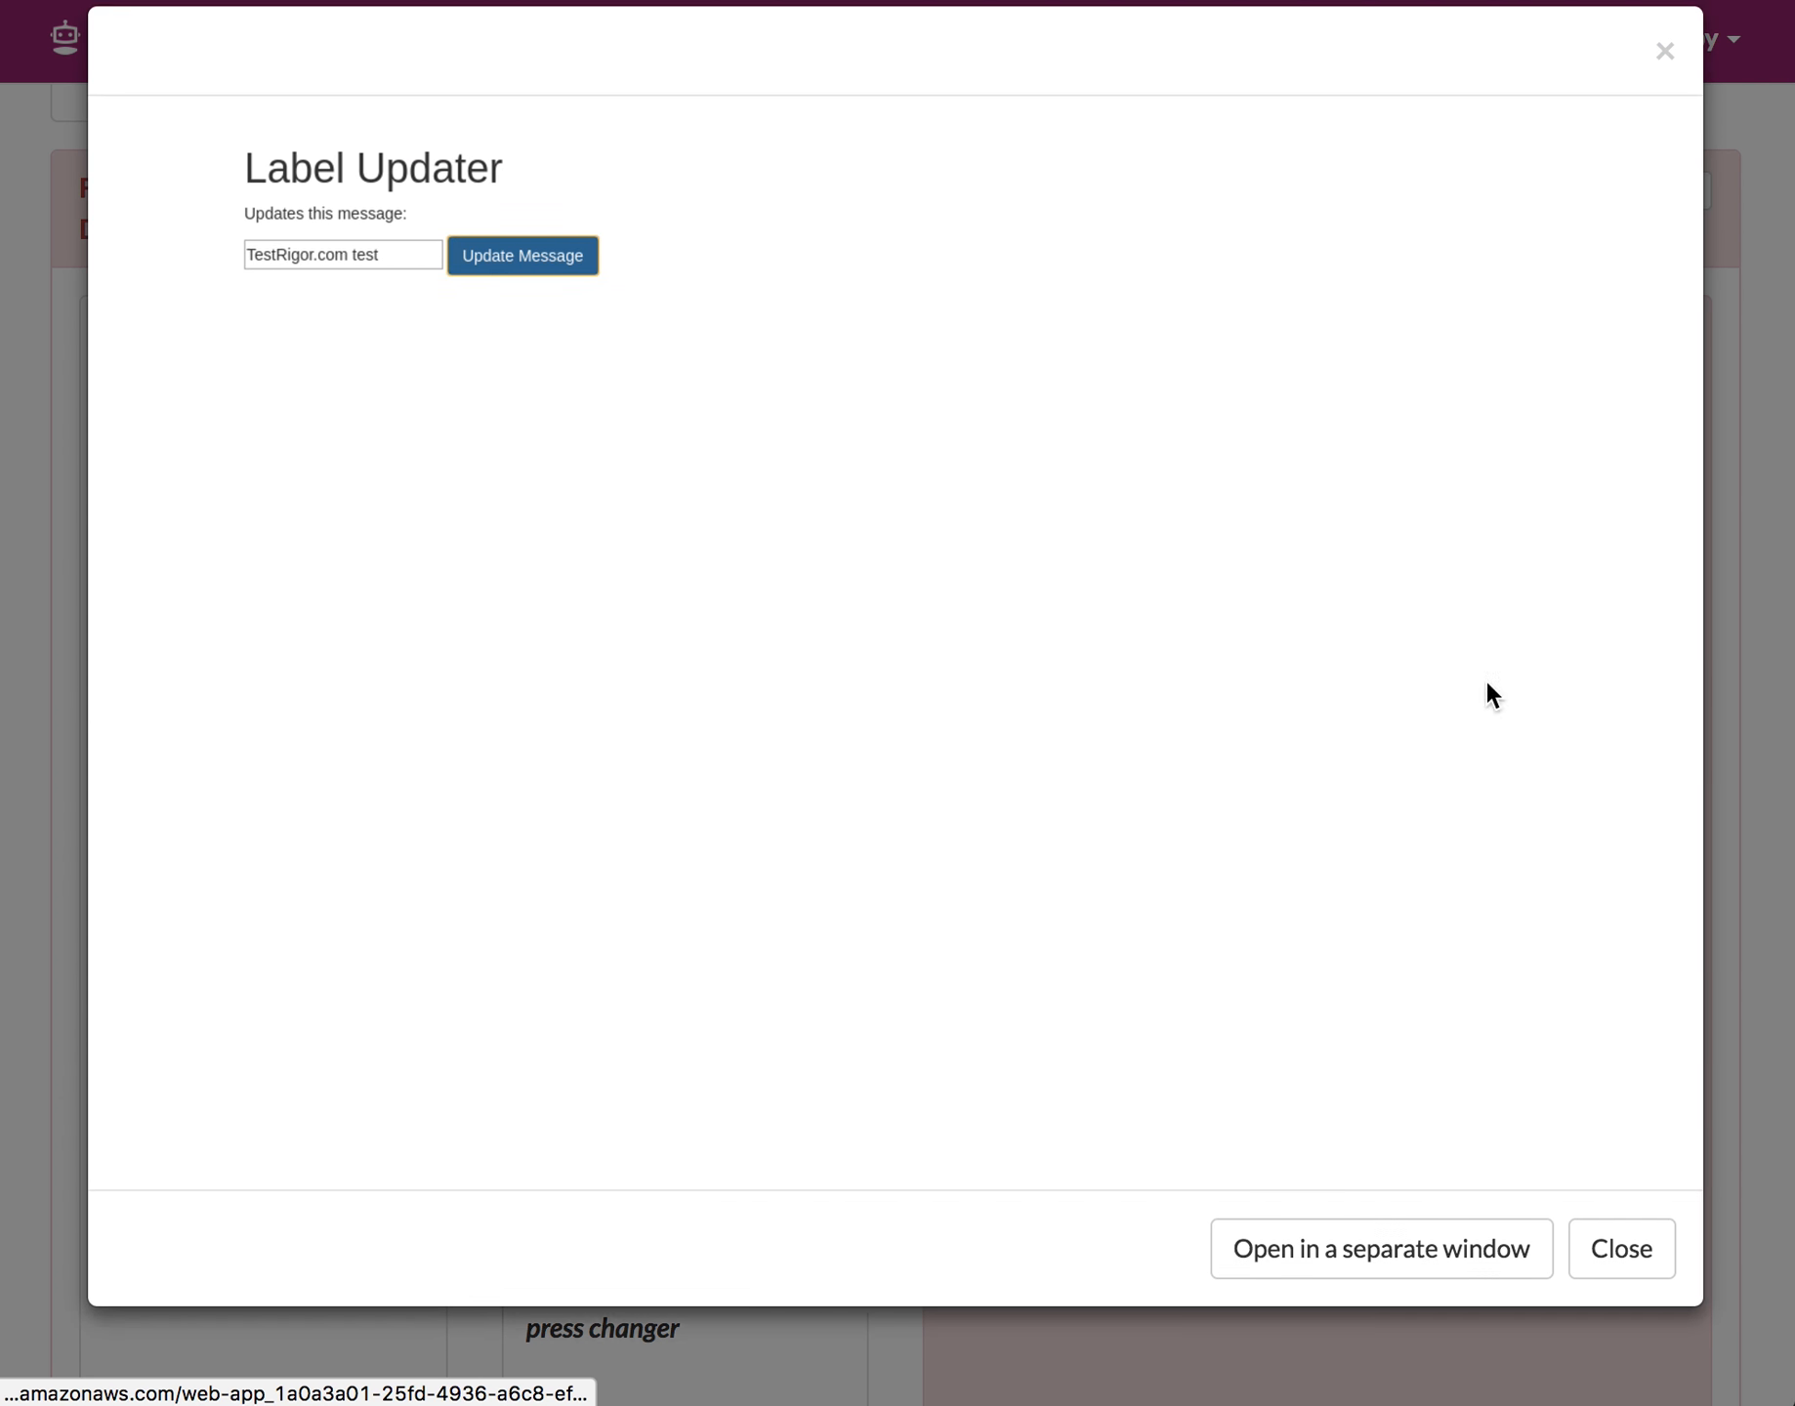
{"action": "left_click", "coordinate": [1639, 1306]}
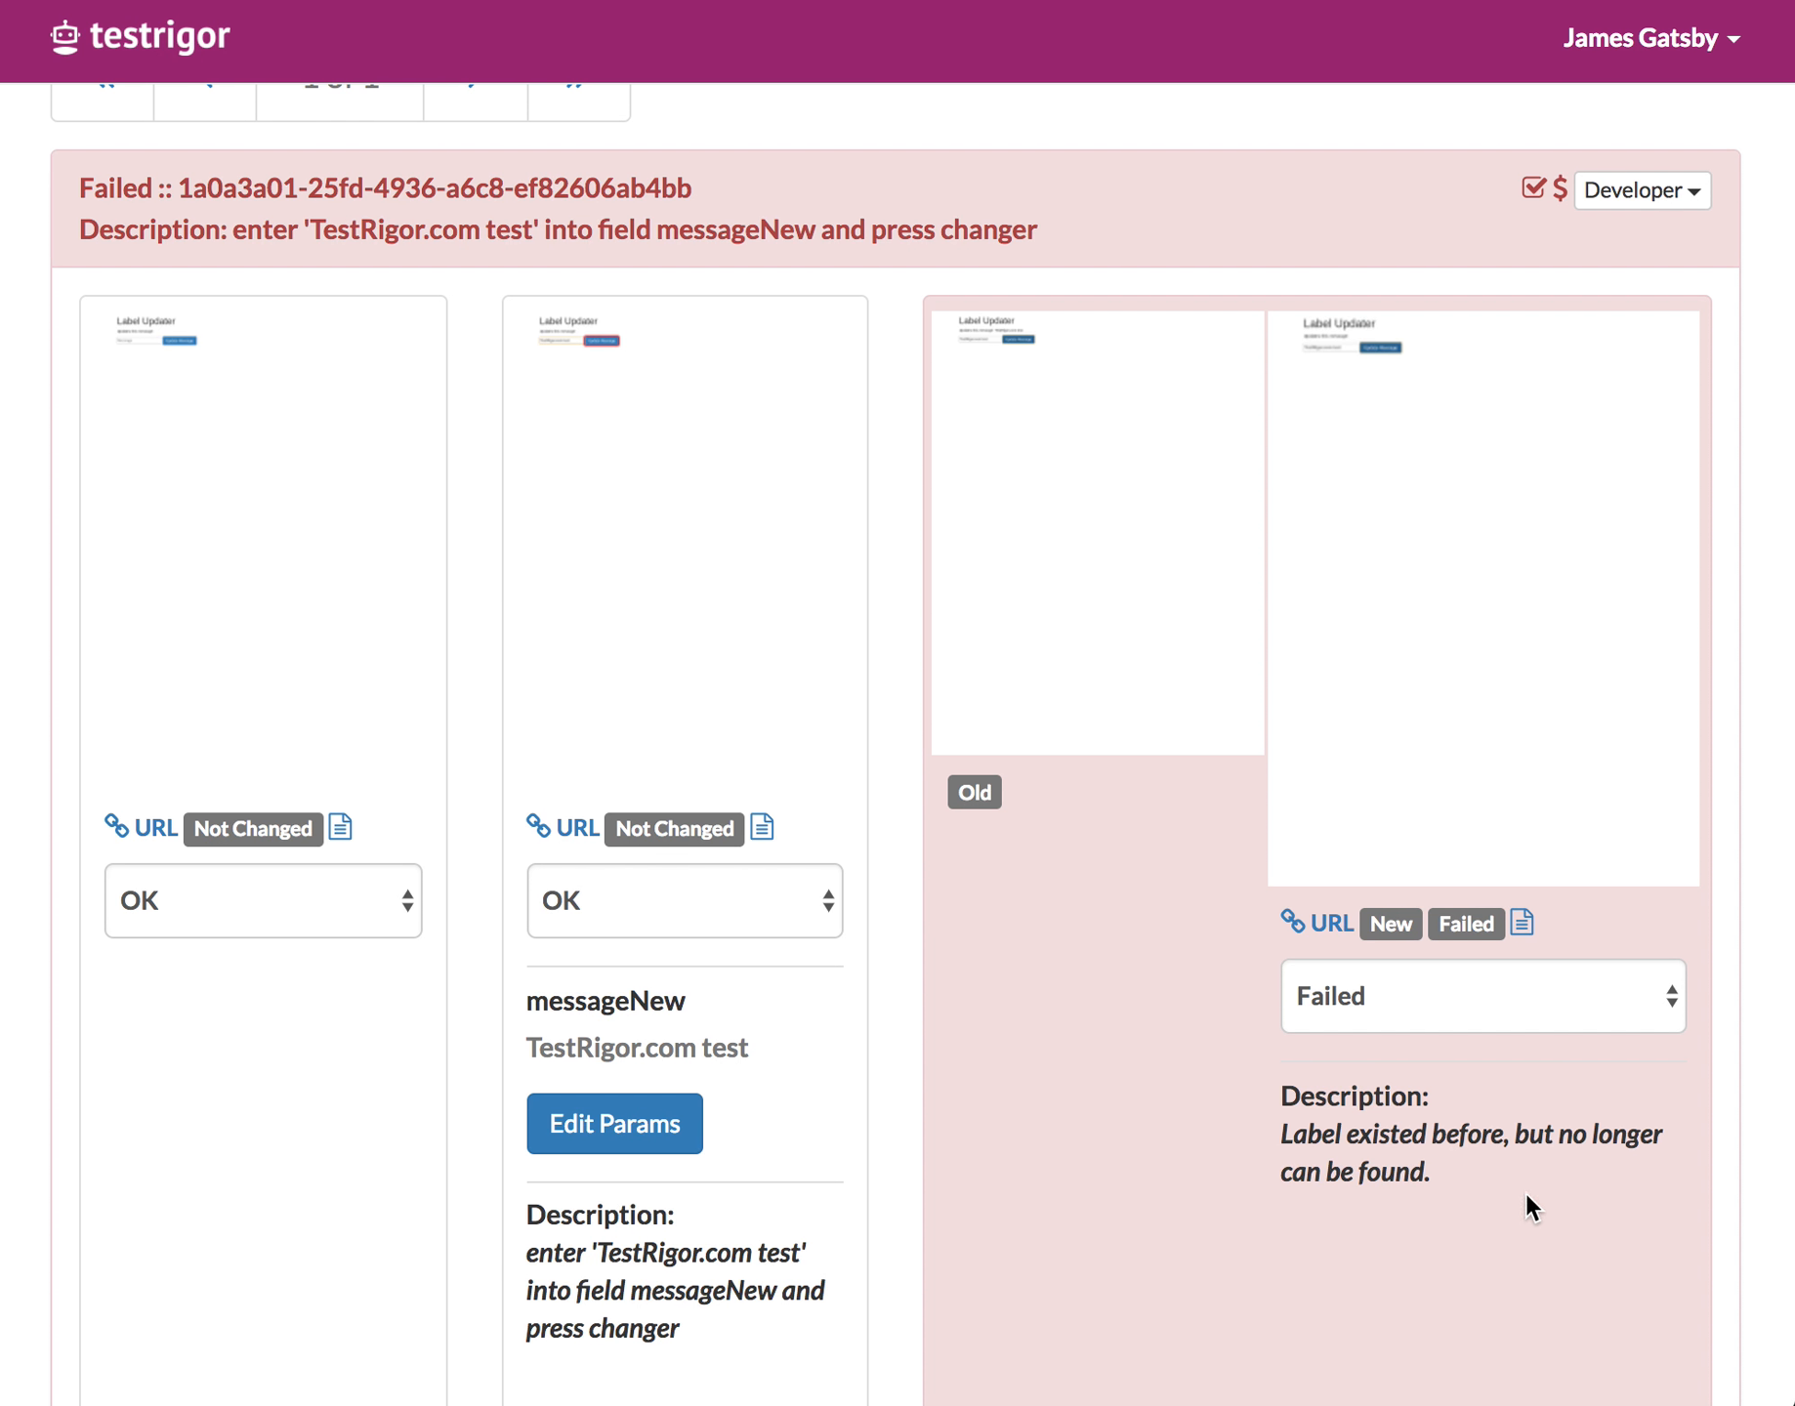
{"action": "left_click_drag", "start_coordinate": [1282, 1134], "coordinate": [1411, 1182]}
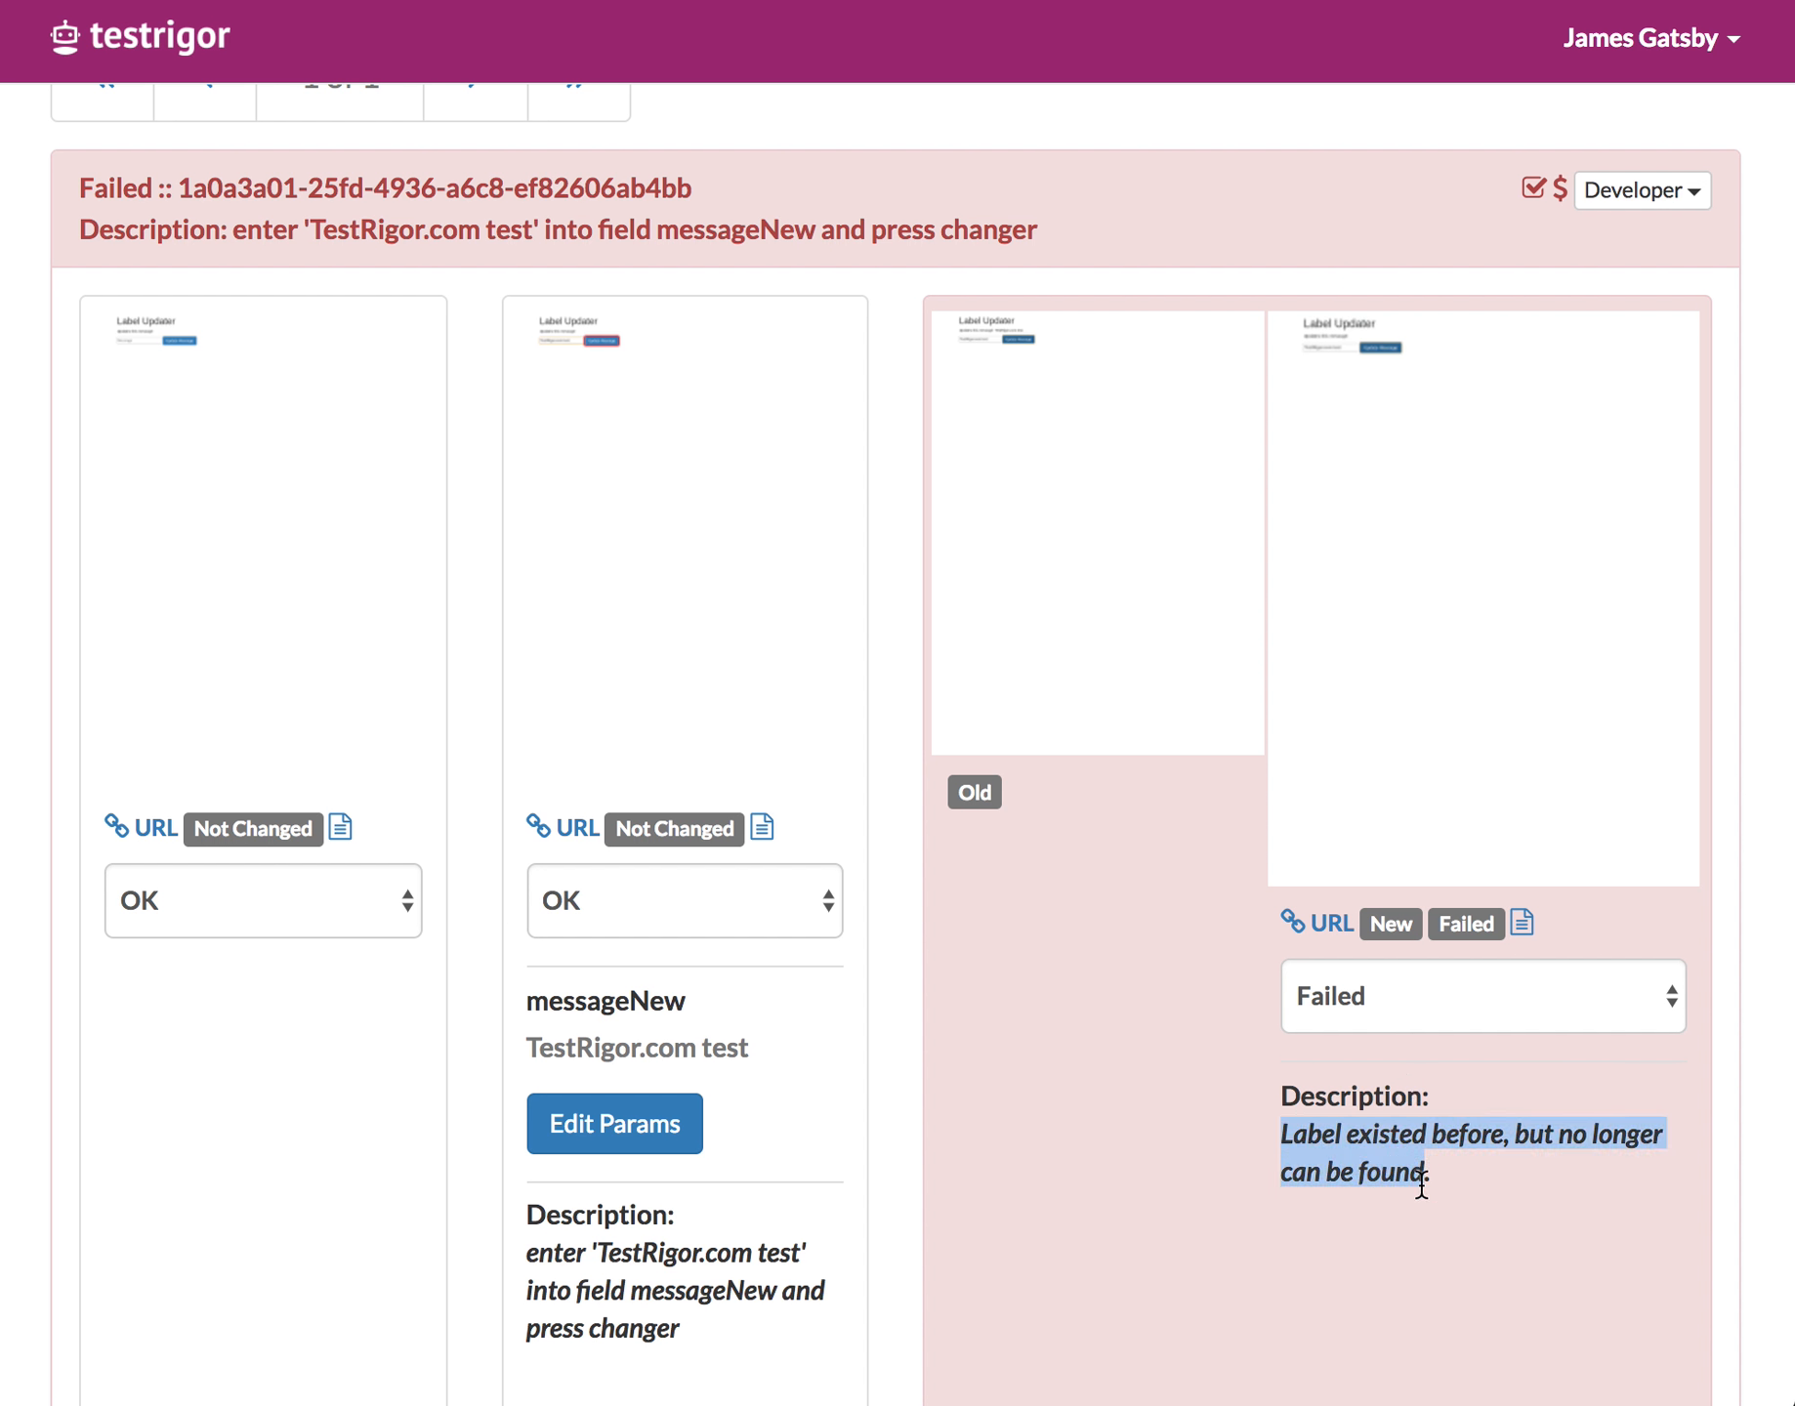
{"action": "left_click", "coordinate": [1481, 1180]}
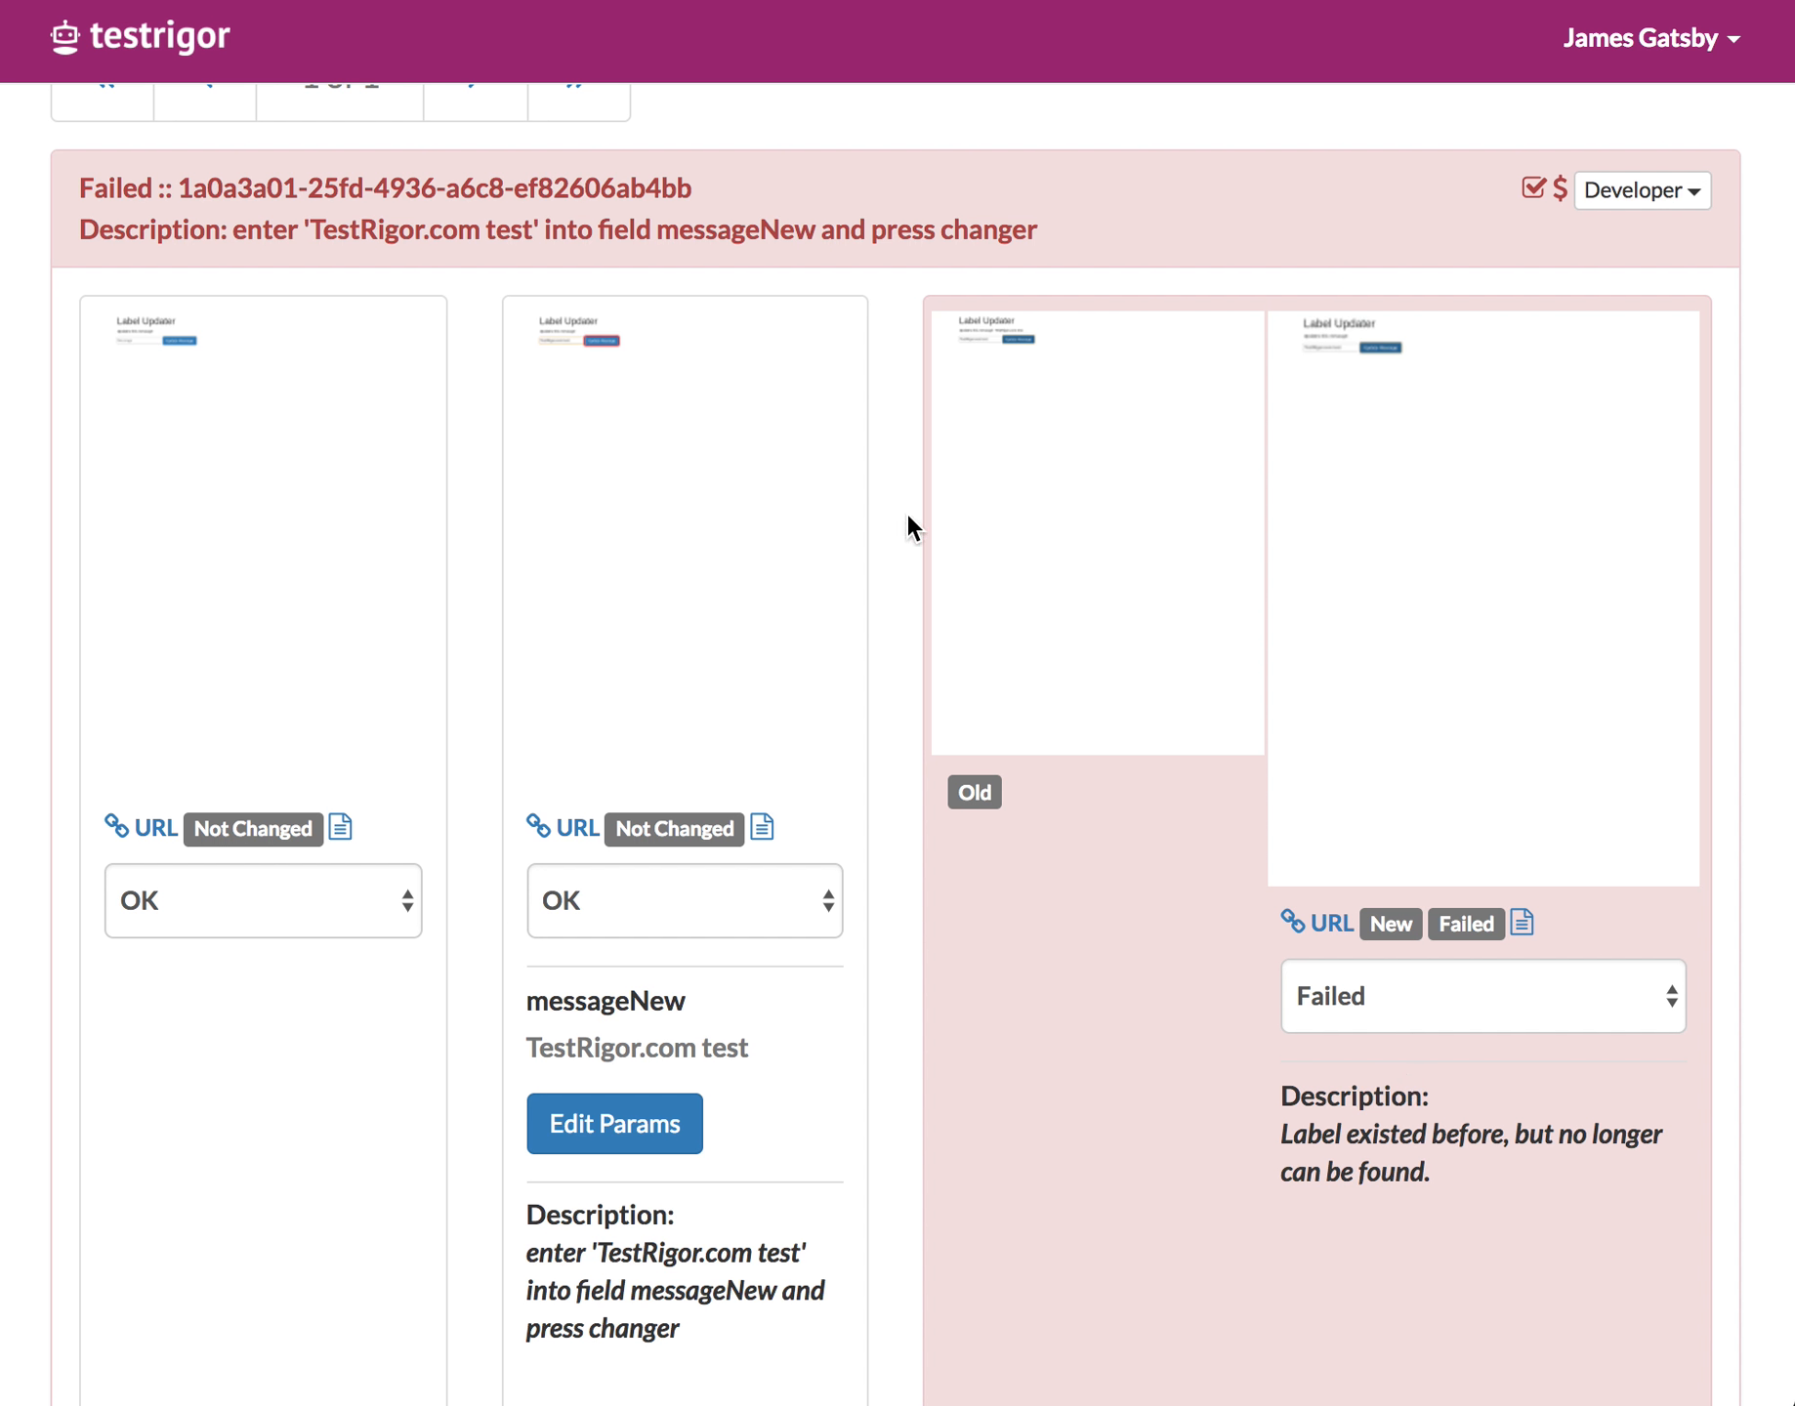
- Review the retest's summary and return to the Test App 1 results overview
{"action": "scroll", "coordinate": [908, 516], "scroll_direction": "up", "scroll_amount": 10}
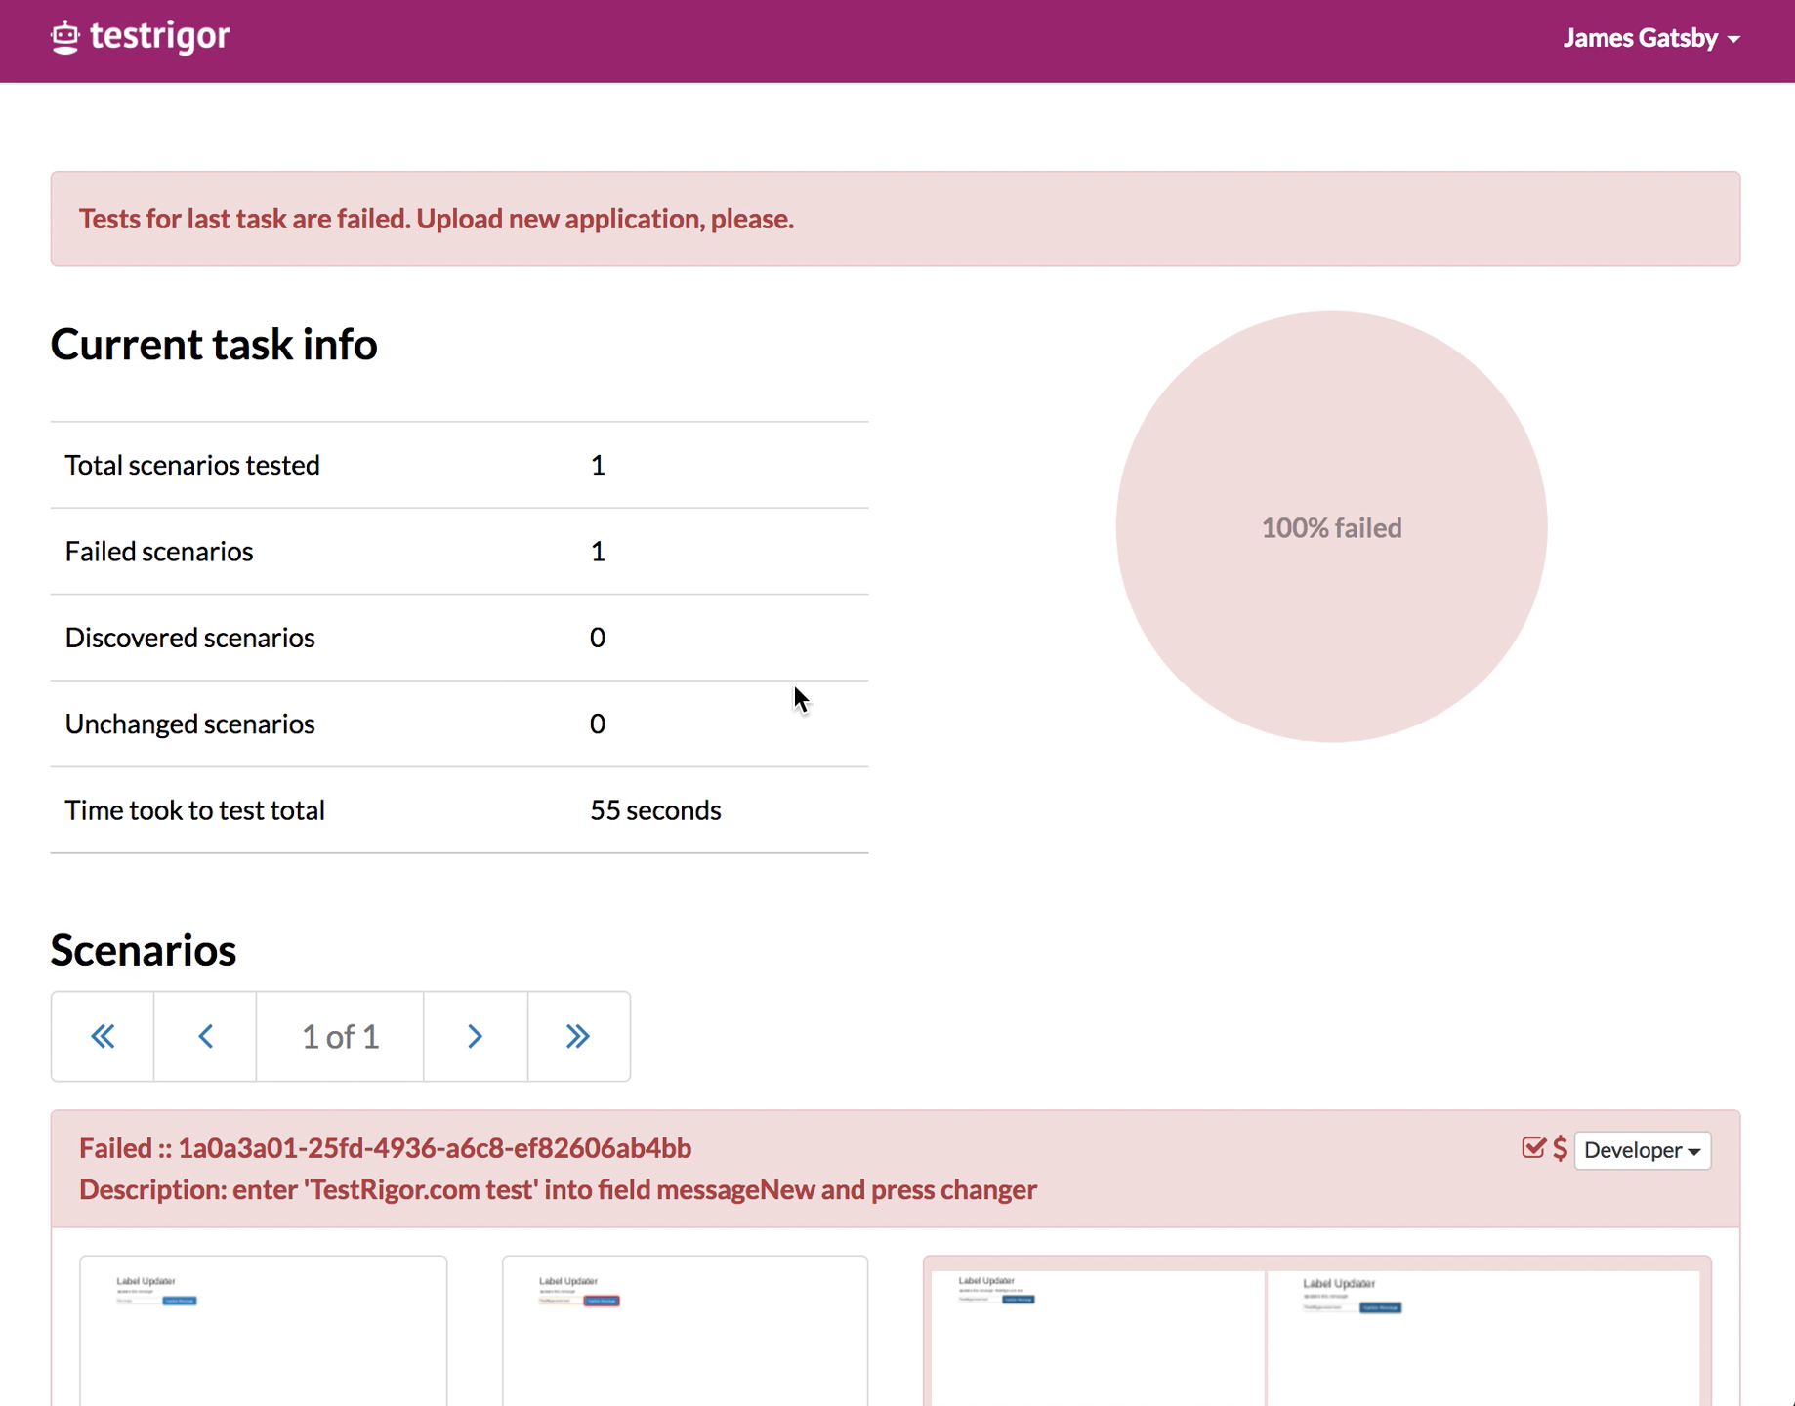
{"action": "scroll", "coordinate": [795, 687], "scroll_direction": "up", "scroll_amount": 10}
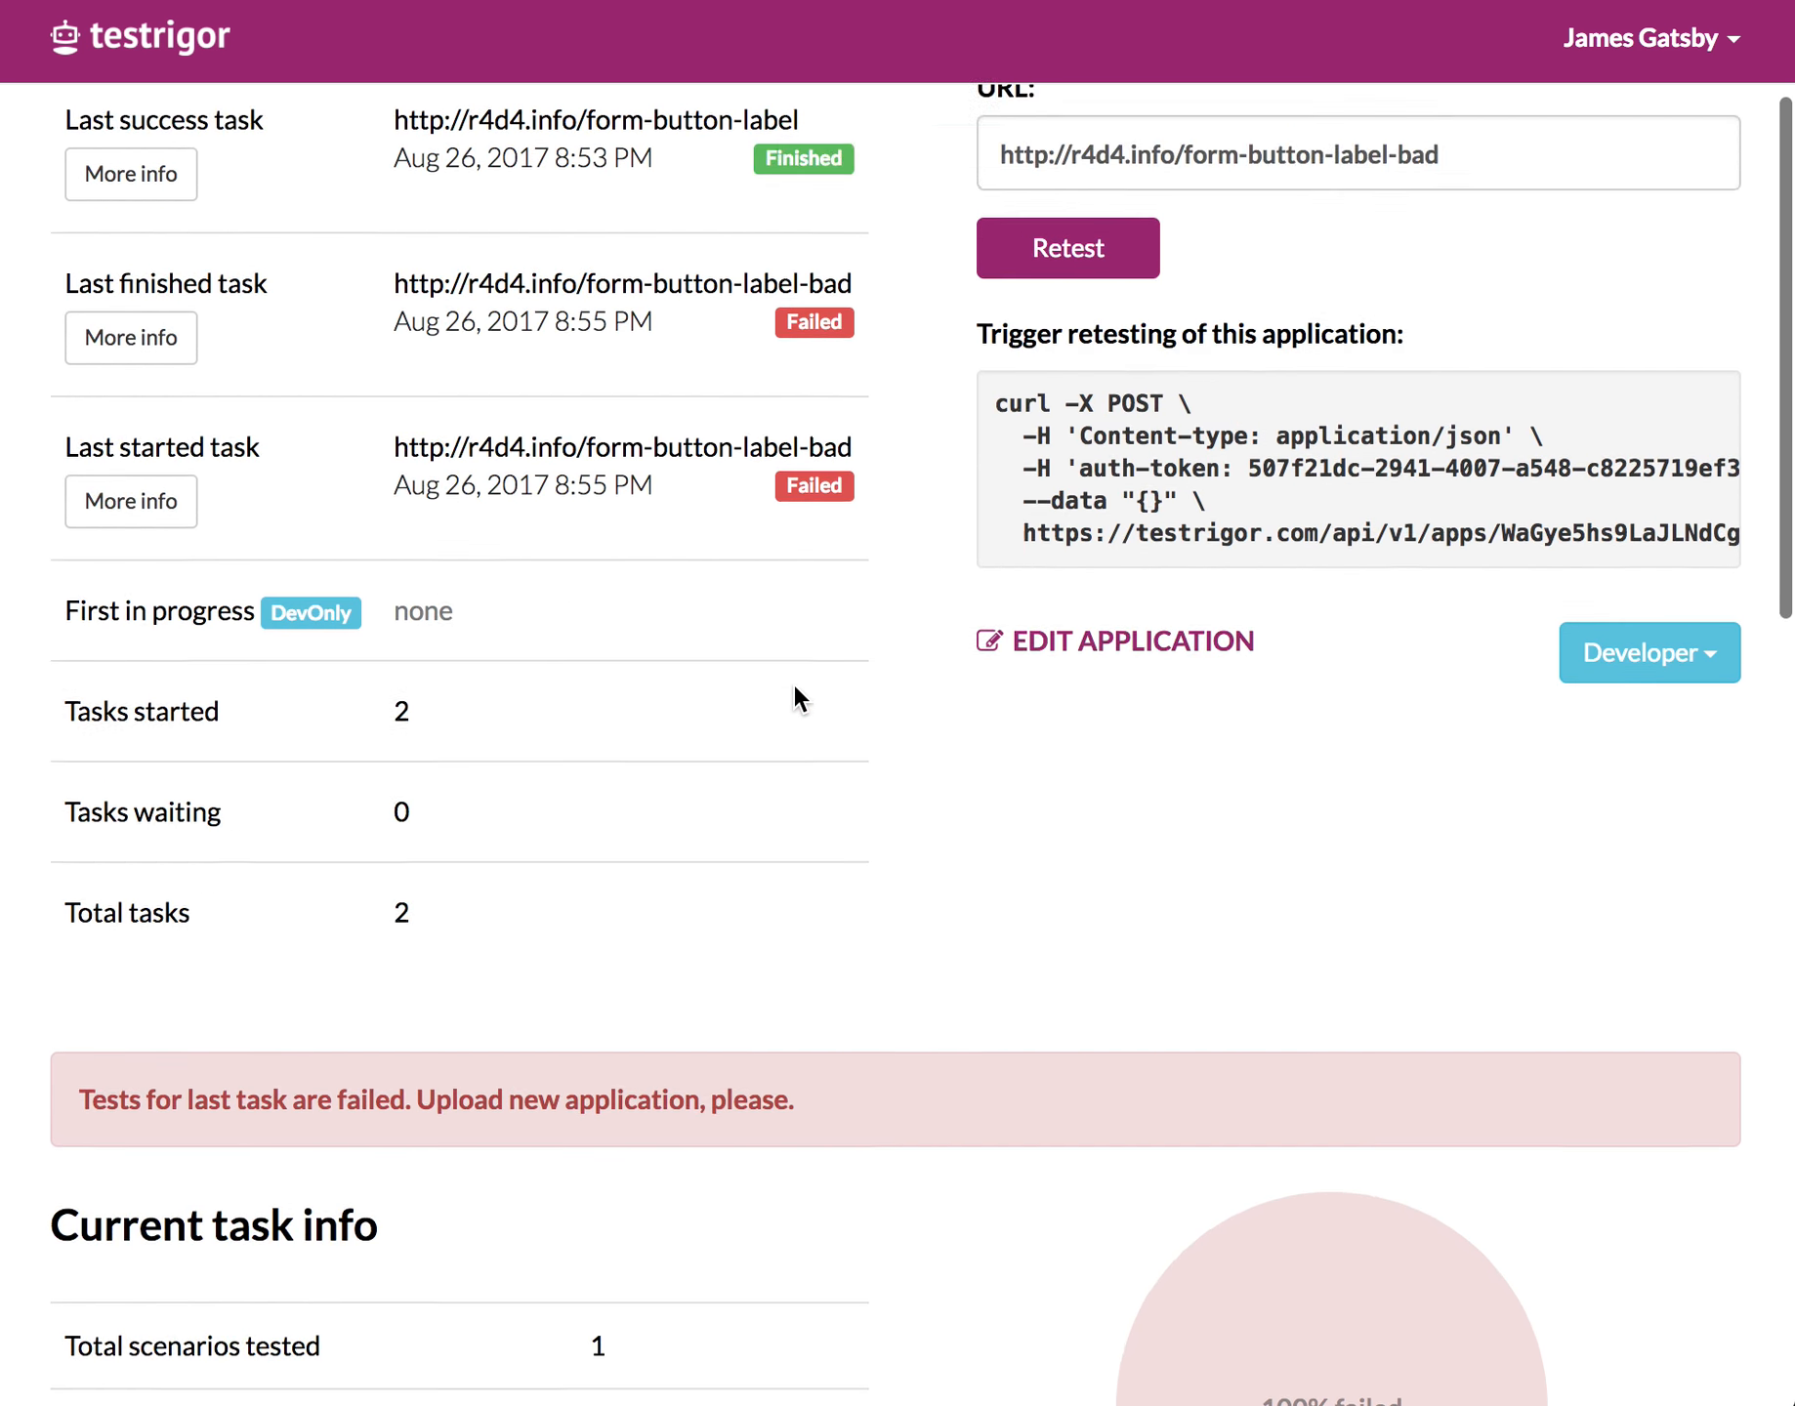
{"action": "scroll", "coordinate": [792, 684], "scroll_direction": "up", "scroll_amount": 2}
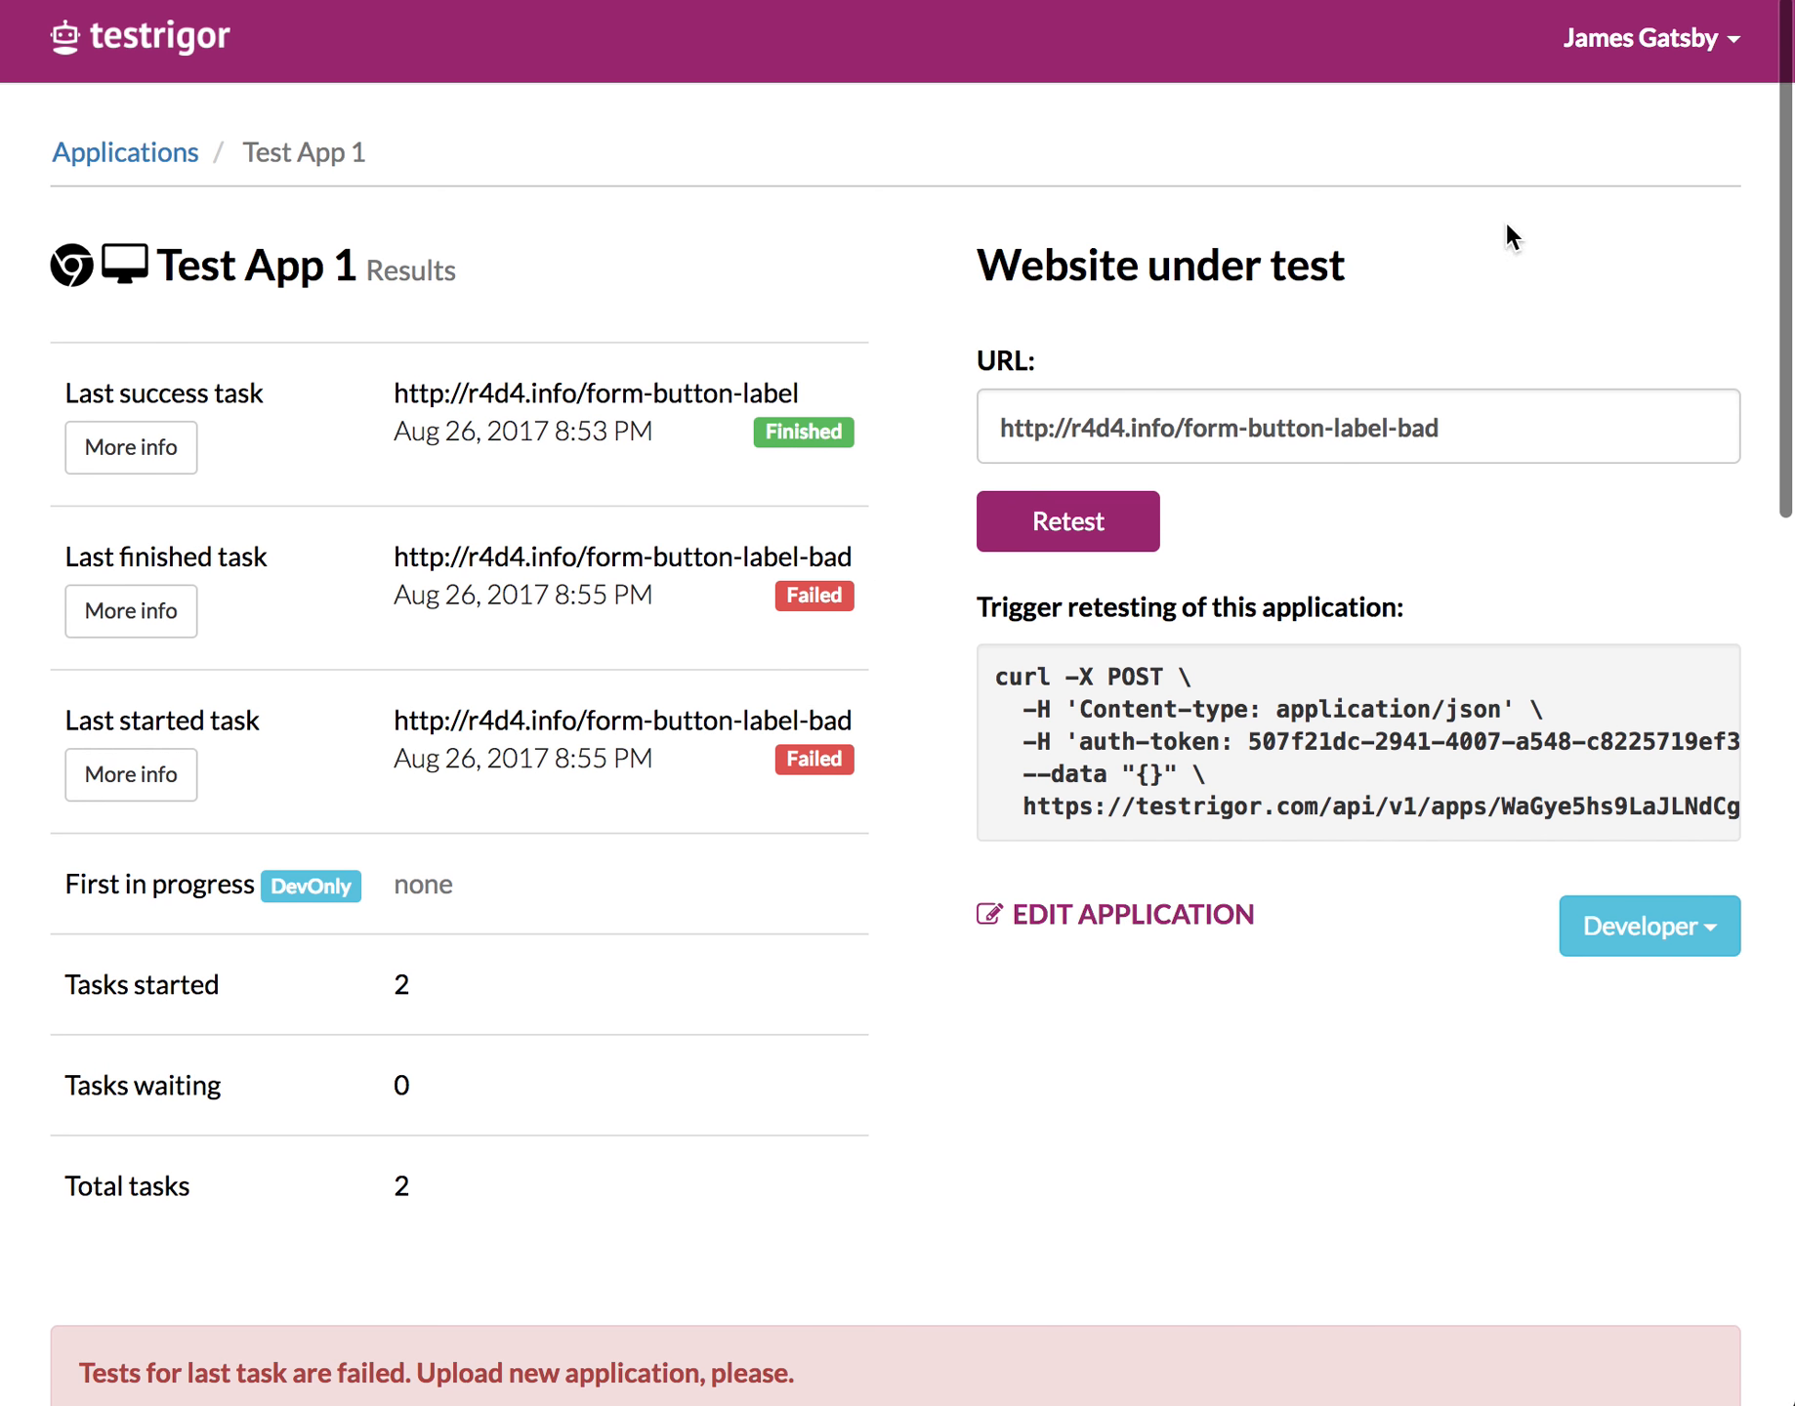